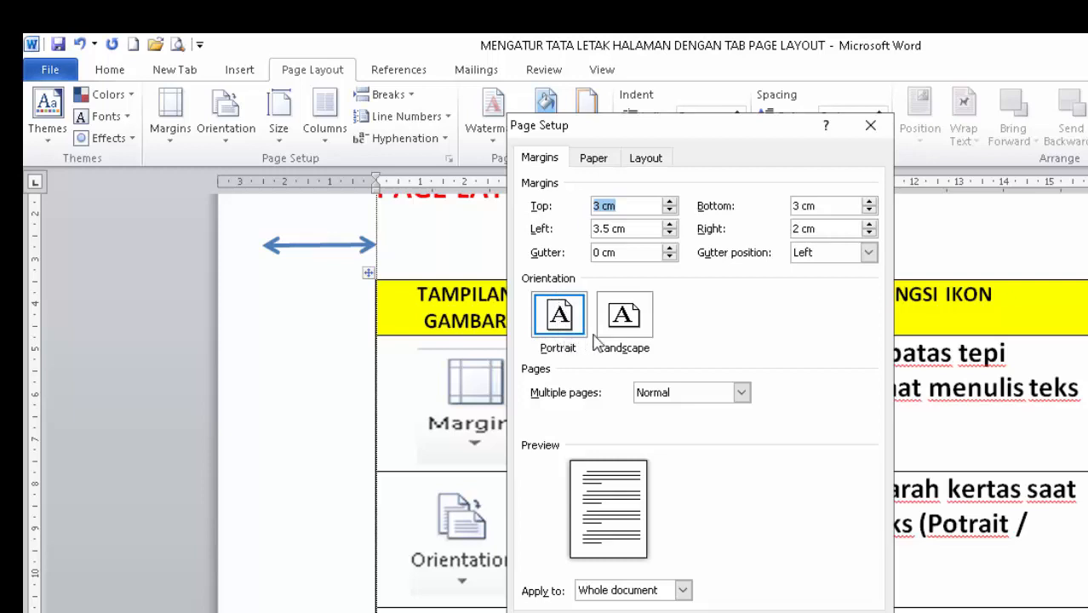
Try the Landscape orientation in the page setup, return to Portrait, and apply it to the whole document.
{"action": "left_click", "coordinate": [622, 328]}
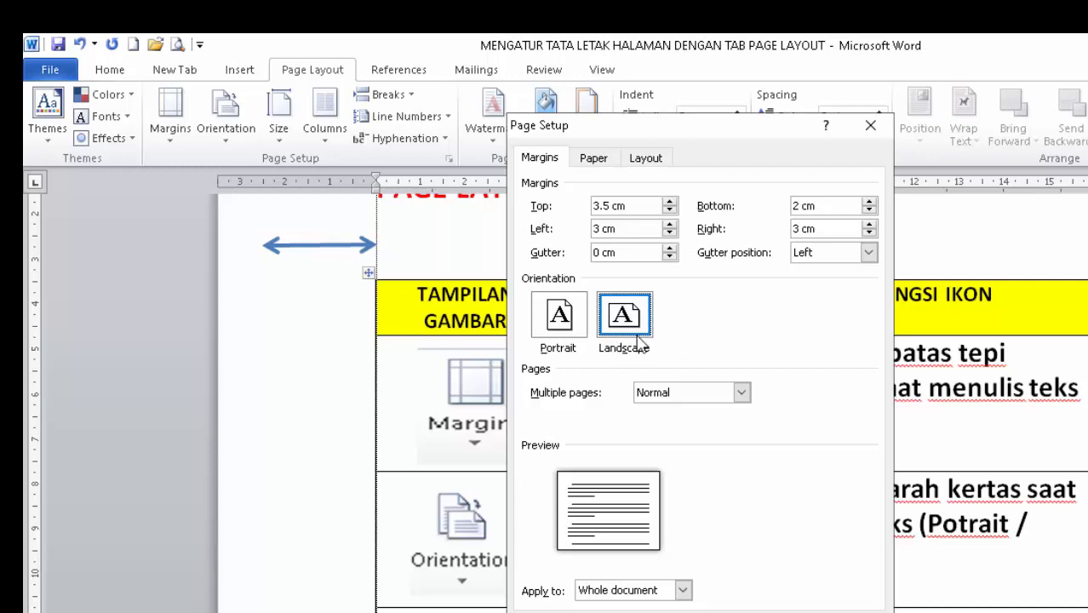
{"action": "left_click", "coordinate": [558, 337]}
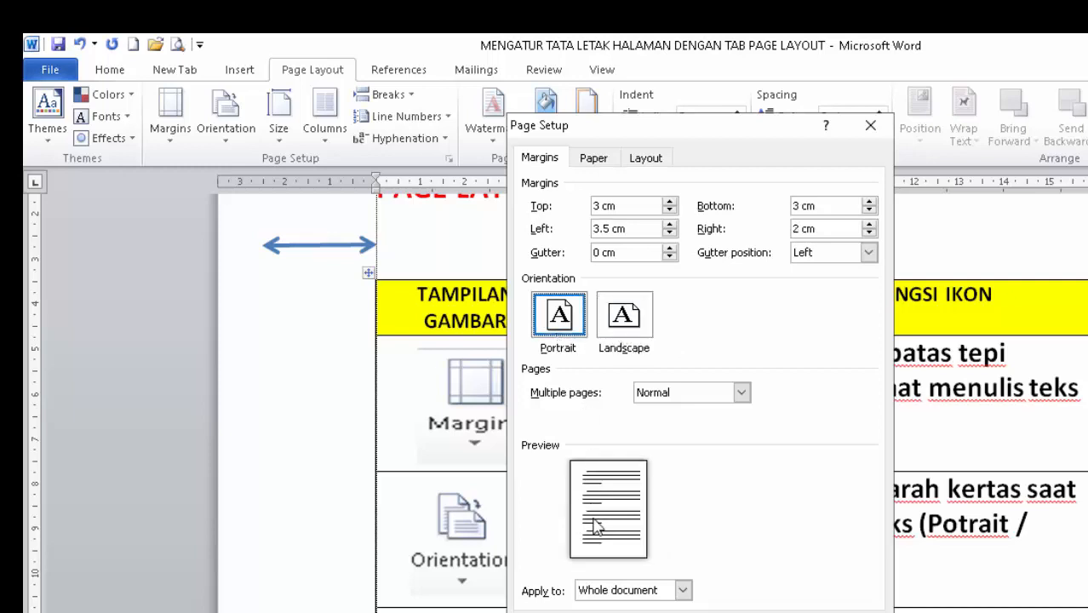
{"action": "left_click", "coordinate": [619, 328]}
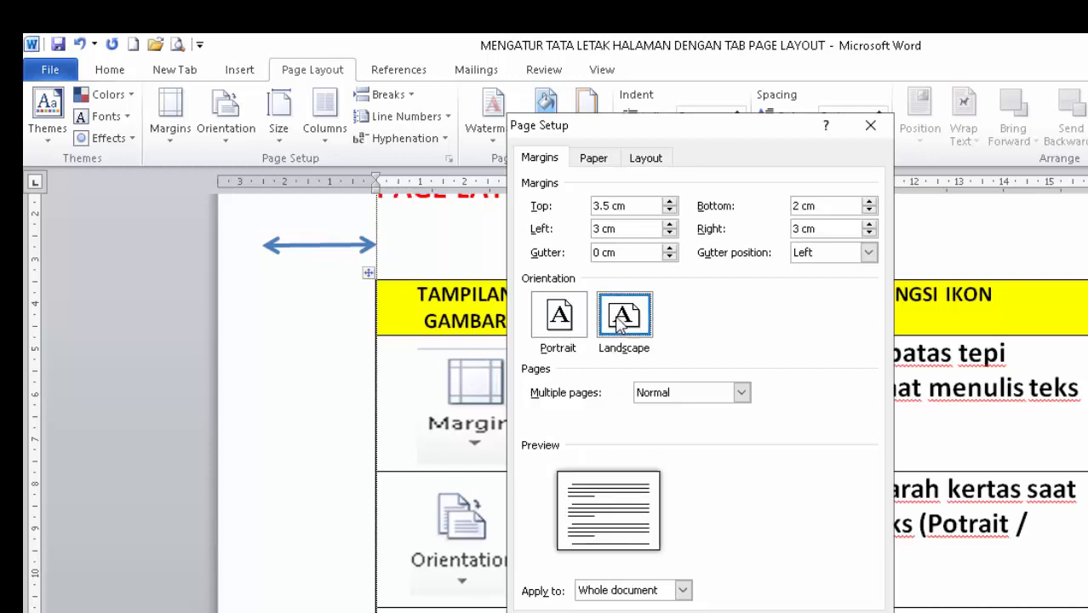
{"action": "left_click", "coordinate": [552, 332]}
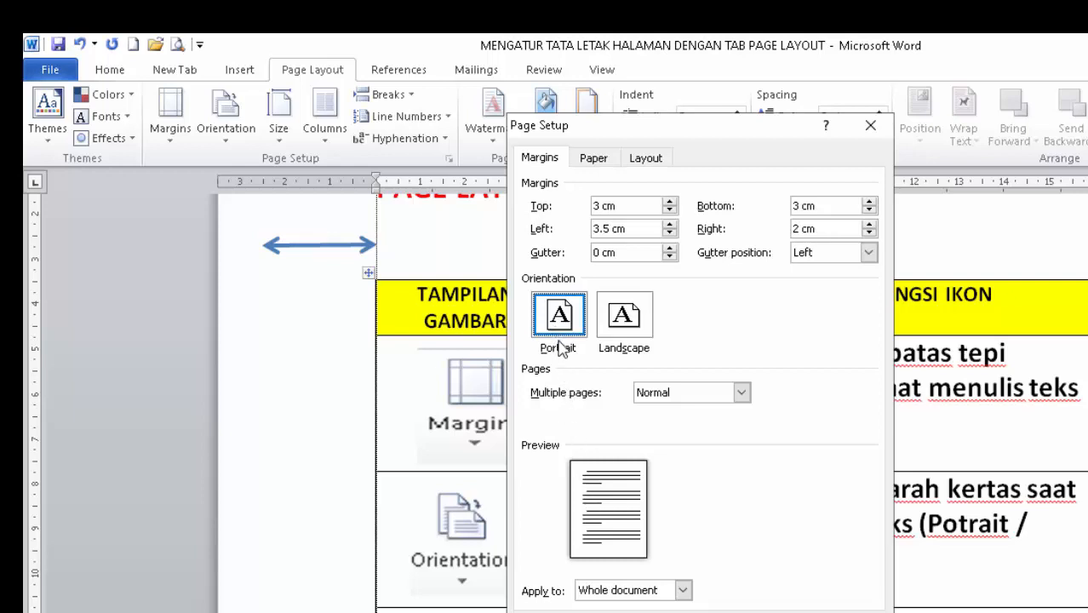
{"action": "left_click", "coordinate": [762, 612]}
{"action": "scroll", "coordinate": [814, 454], "scroll_direction": "down", "scroll_amount": 4}
{"action": "scroll", "coordinate": [747, 421], "scroll_direction": "up", "scroll_amount": 5}
{"action": "scroll", "coordinate": [740, 420], "scroll_direction": "up", "scroll_amount": 3}
{"action": "scroll", "coordinate": [740, 421], "scroll_direction": "down", "scroll_amount": 3}
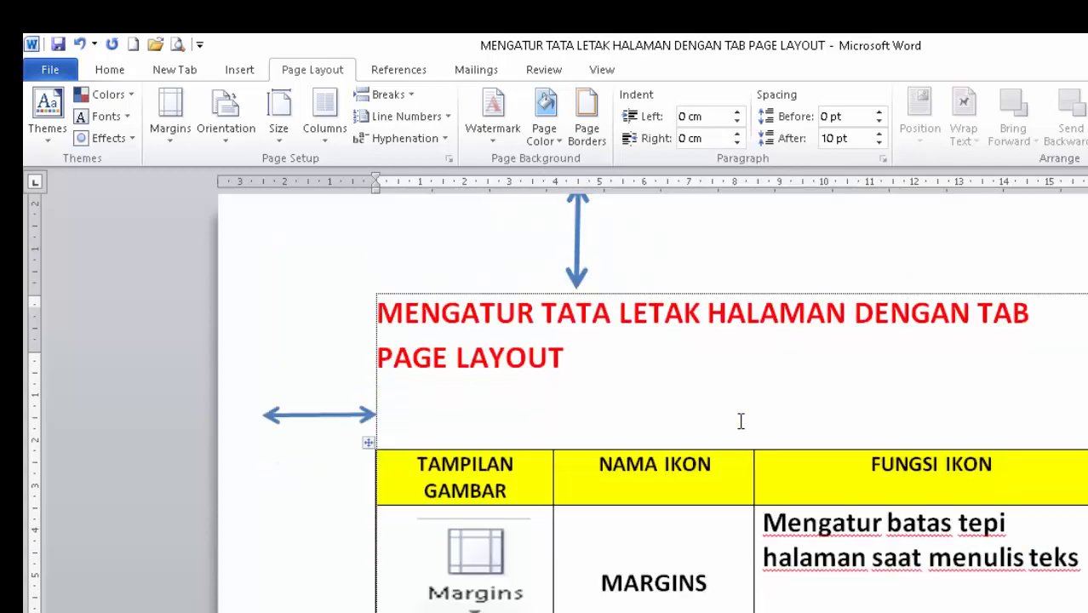
{"action": "scroll", "coordinate": [740, 421], "scroll_direction": "up", "scroll_amount": 3}
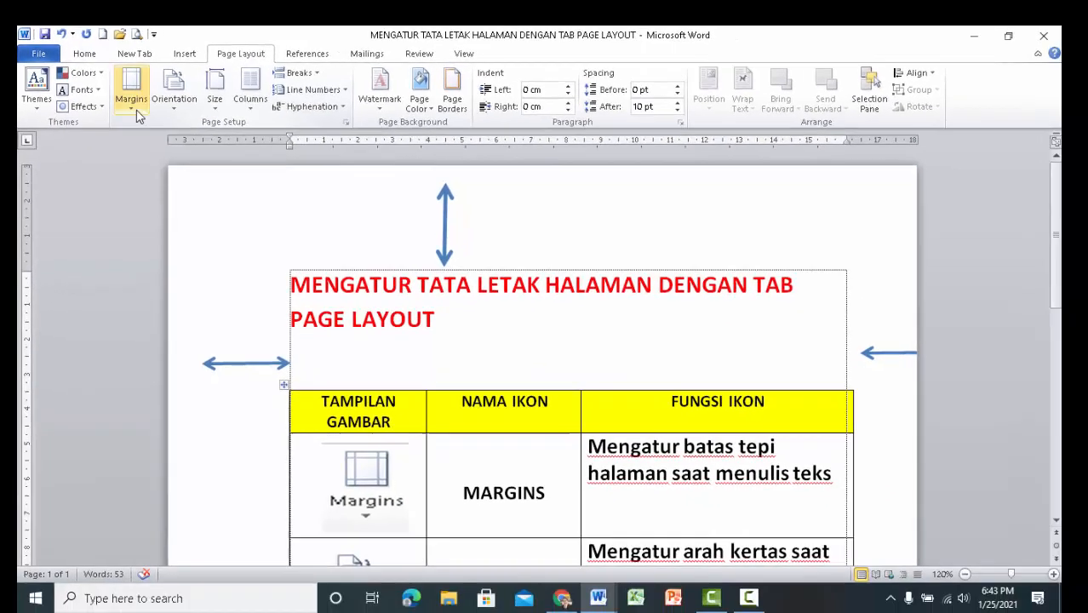
{"action": "left_click", "coordinate": [171, 115]}
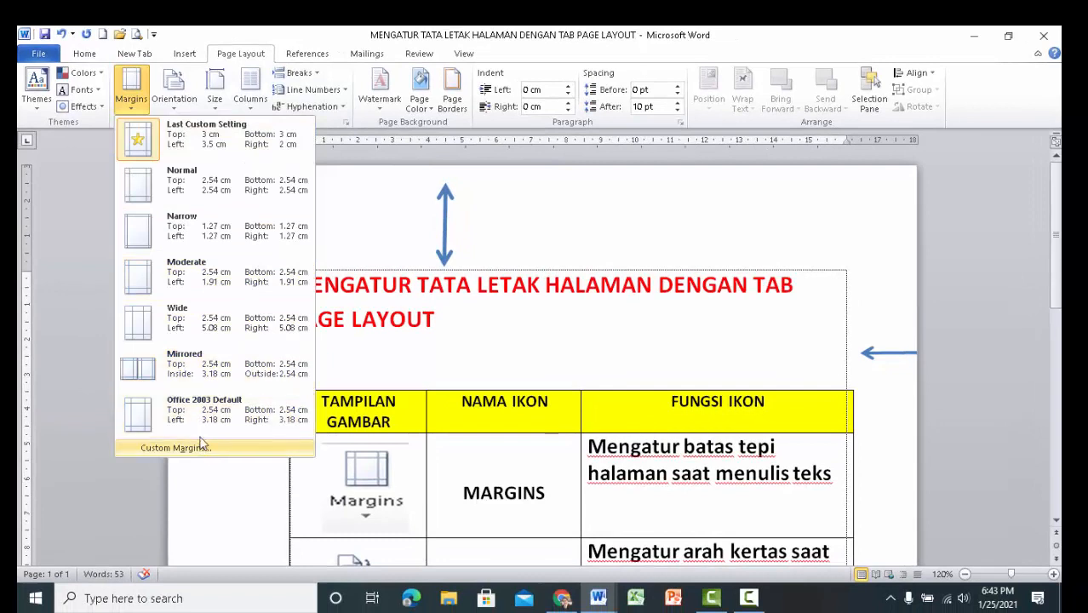
{"action": "left_click", "coordinate": [84, 367]}
Change the document's page orientation to Landscape and look over the resulting page.
{"action": "left_click", "coordinate": [177, 100]}
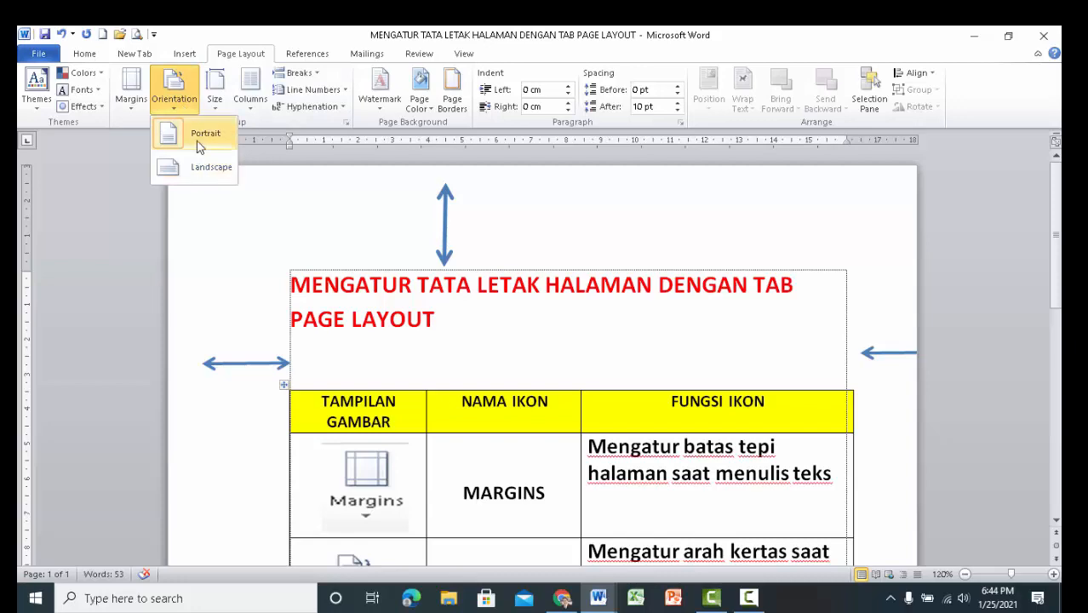
{"action": "left_click", "coordinate": [201, 168]}
{"action": "scroll", "coordinate": [513, 308], "scroll_direction": "up", "scroll_amount": 10}
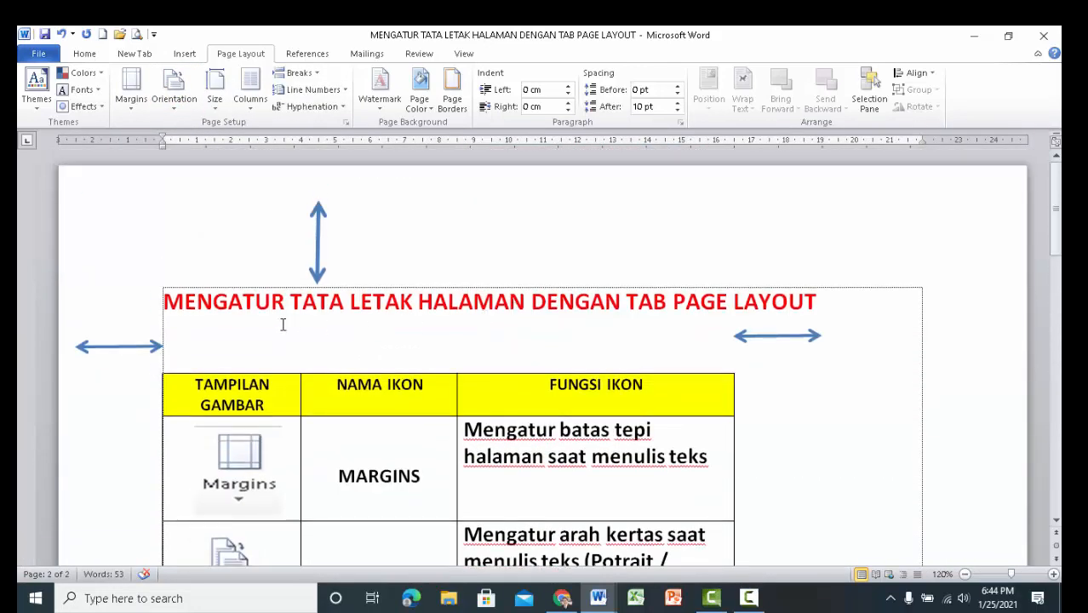
{"action": "scroll", "coordinate": [799, 400], "scroll_direction": "down", "scroll_amount": 1}
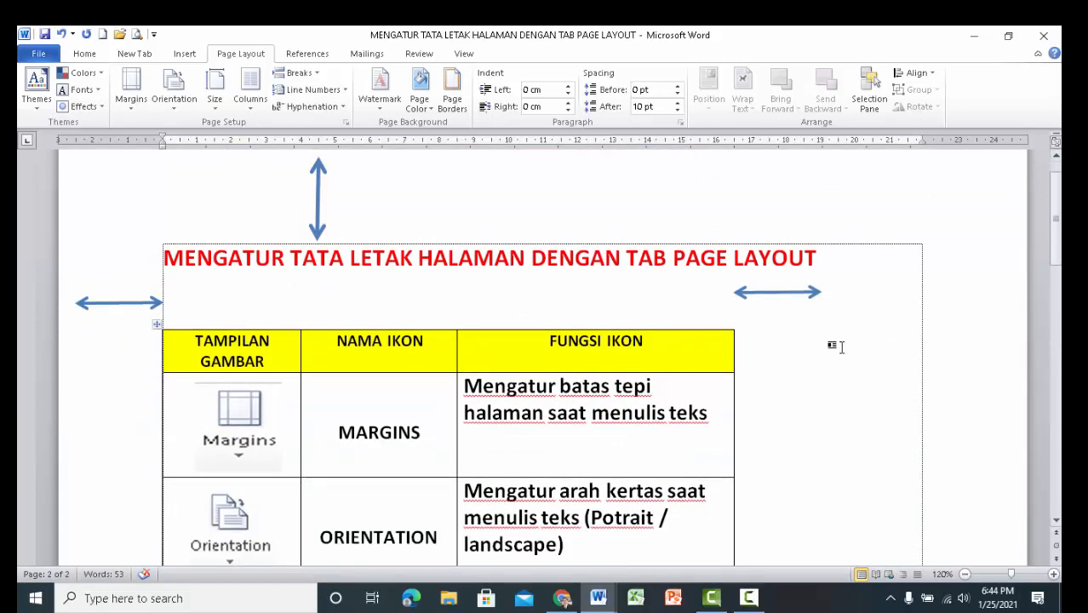
{"action": "scroll", "coordinate": [817, 361], "scroll_direction": "down", "scroll_amount": 4}
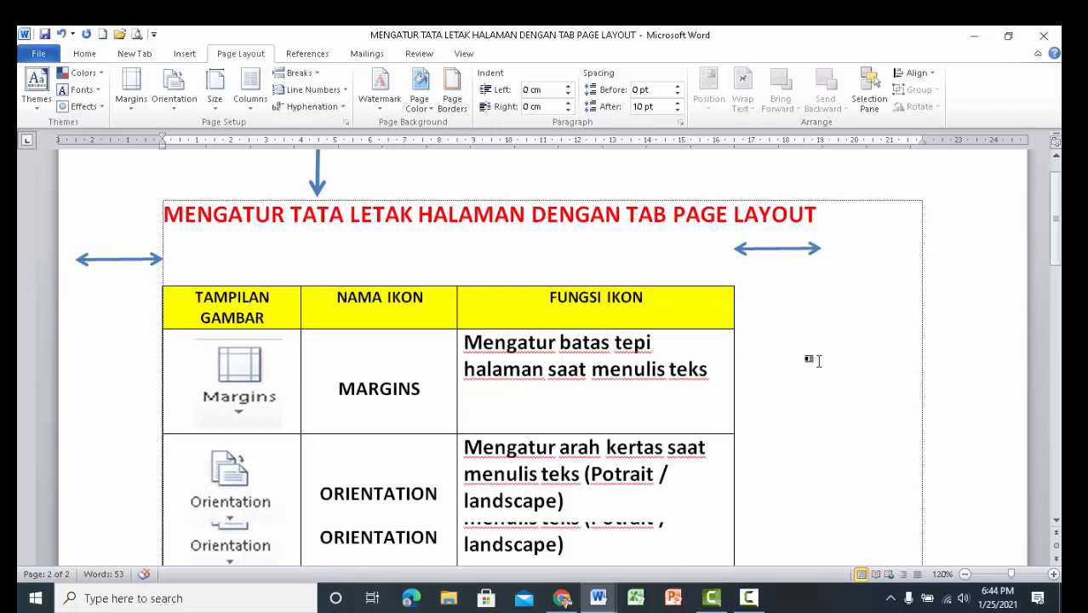
{"action": "scroll", "coordinate": [817, 361], "scroll_direction": "up", "scroll_amount": 5}
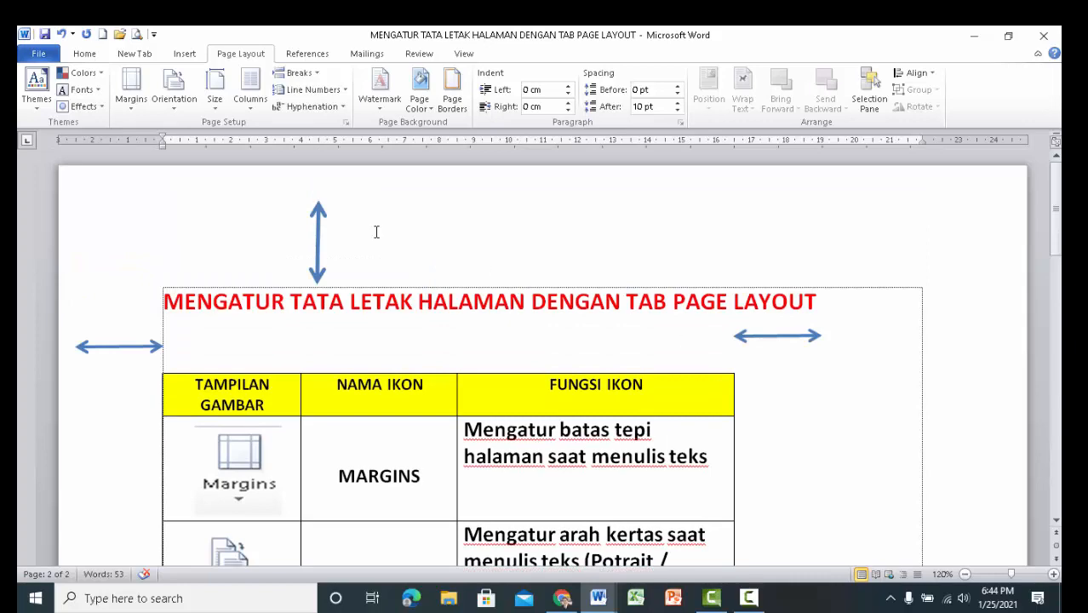
Set the document's page orientation back to Portrait.
{"action": "left_click", "coordinate": [174, 92]}
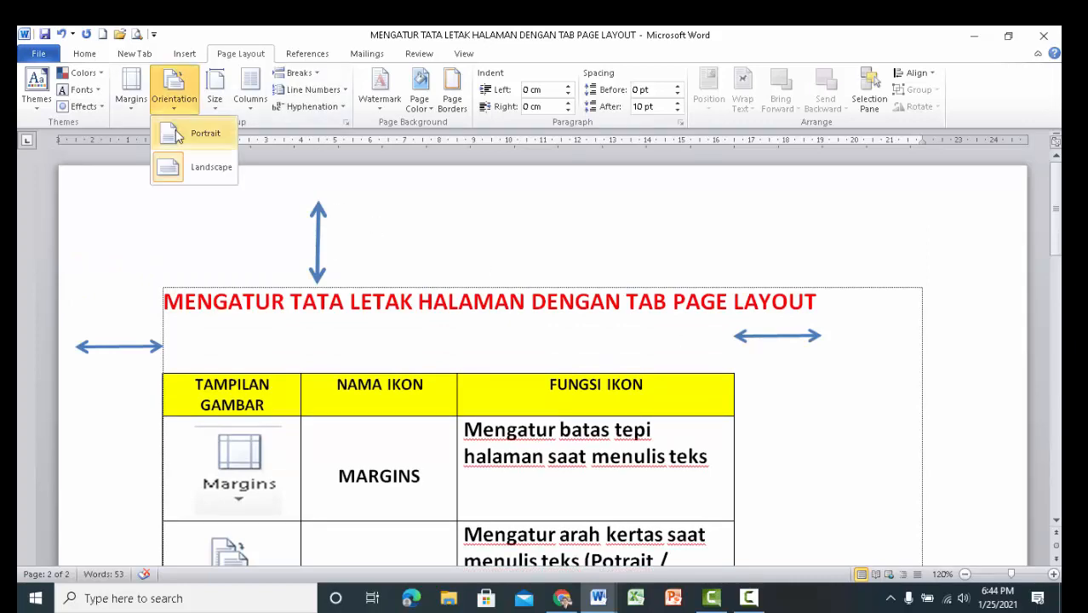
{"action": "left_click", "coordinate": [180, 138]}
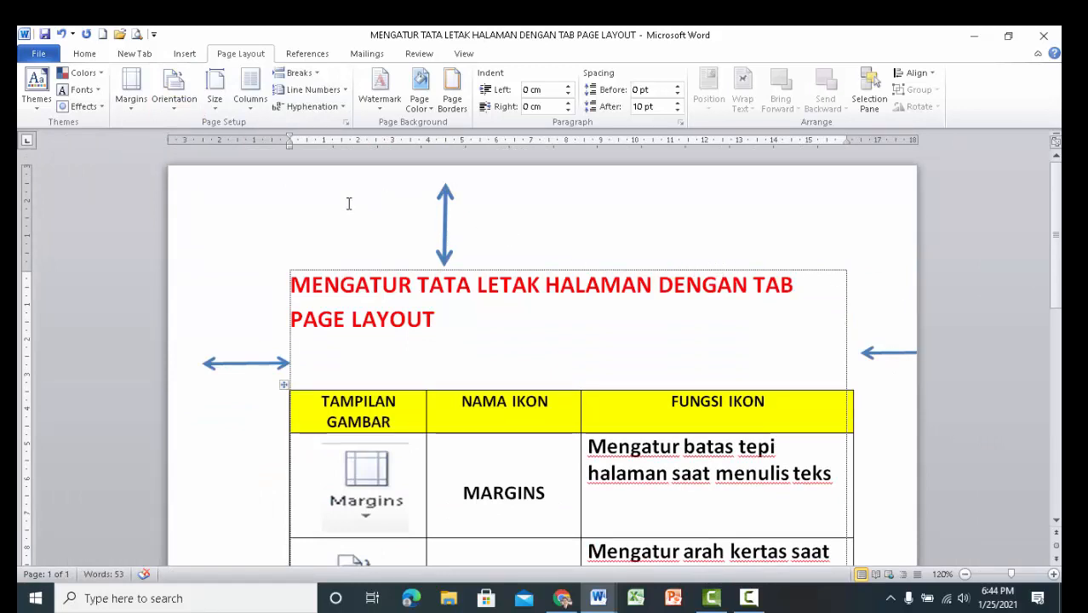
{"action": "left_click", "coordinate": [173, 111]}
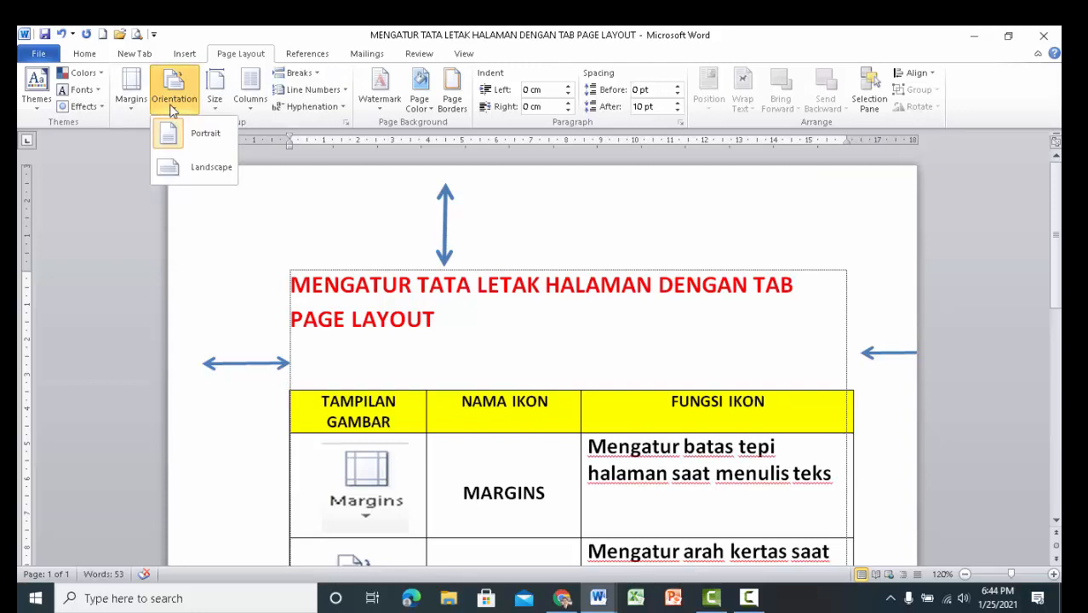
{"action": "left_click", "coordinate": [125, 173]}
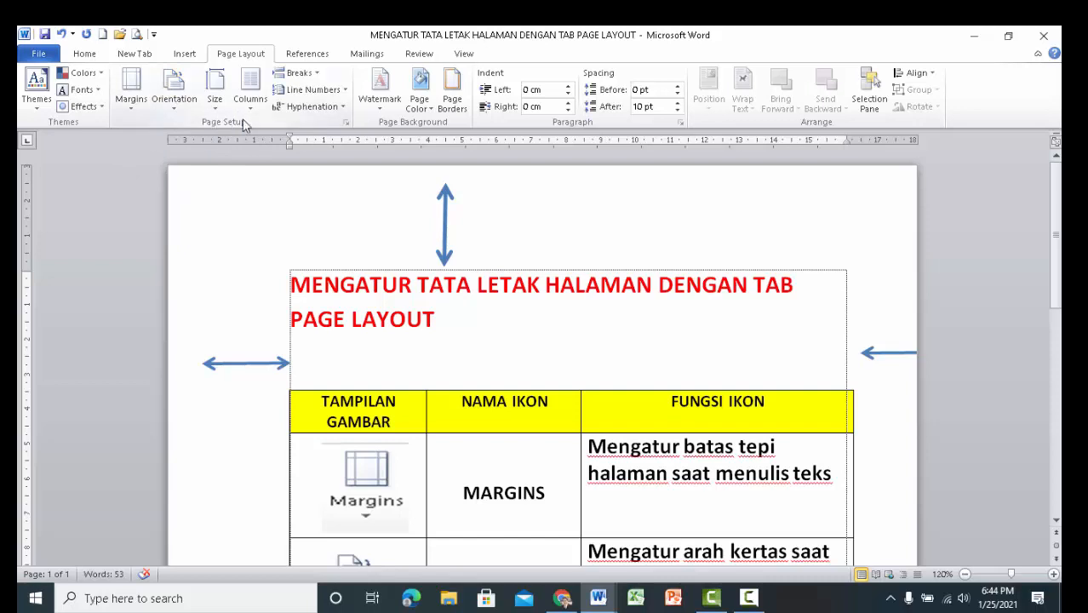
View the Page Setup margin settings, both directly and through the custom margins option, and close them without changes.
{"action": "left_click", "coordinate": [345, 123]}
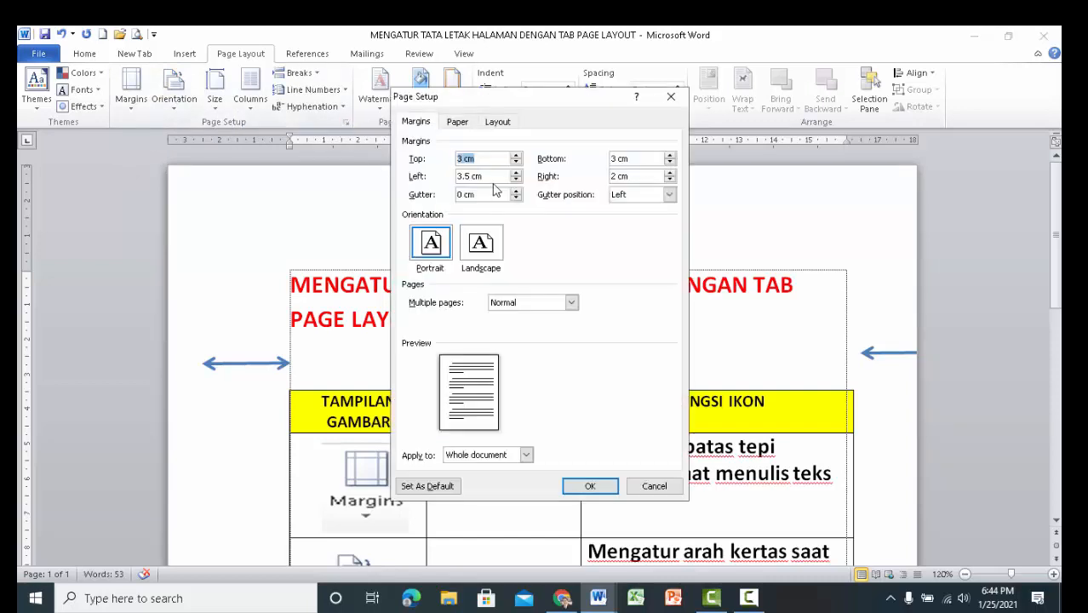
{"action": "left_click", "coordinate": [655, 486]}
{"action": "left_click", "coordinate": [131, 92]}
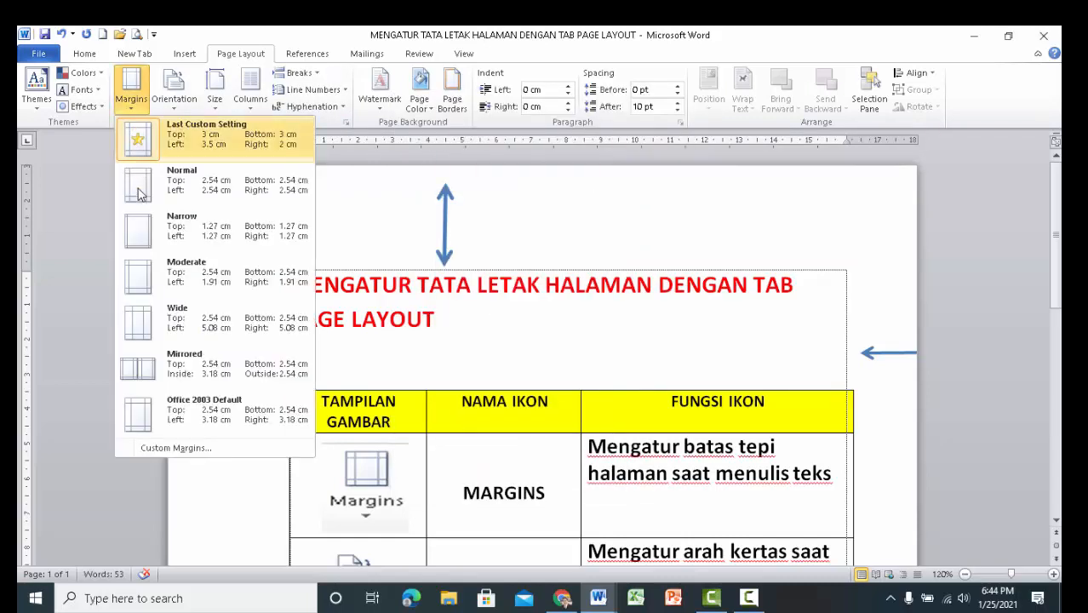
{"action": "left_click", "coordinate": [168, 448]}
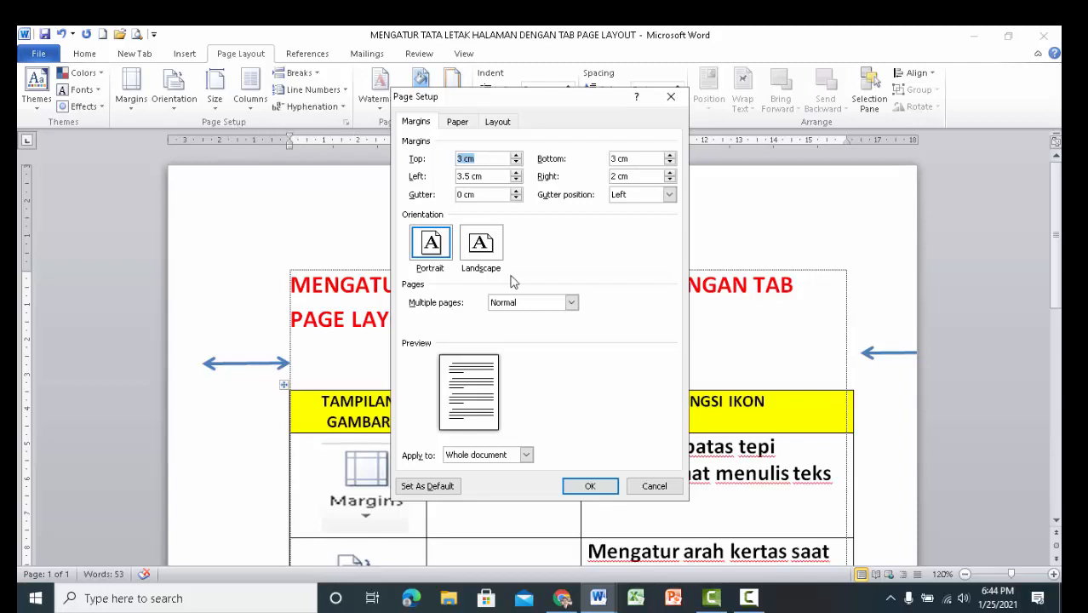
{"action": "left_click", "coordinate": [654, 486]}
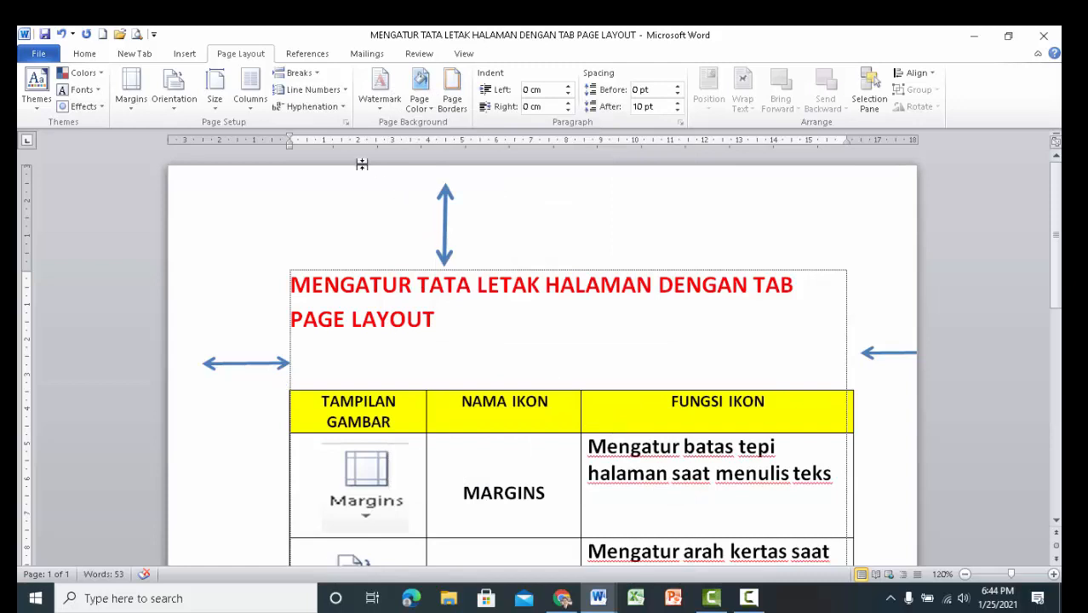
{"action": "left_click", "coordinate": [345, 124]}
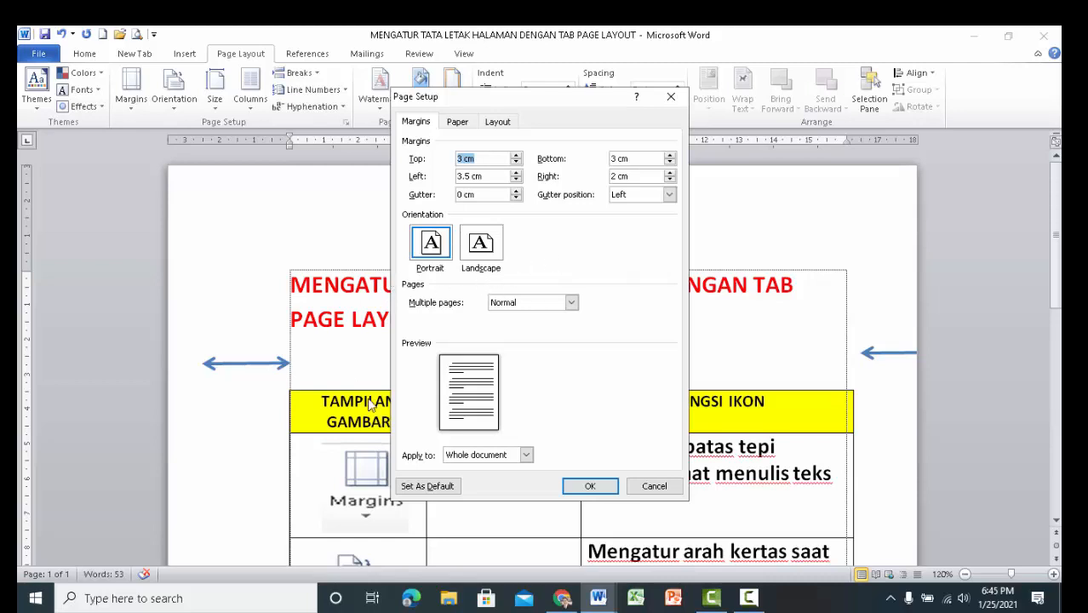
{"action": "left_click", "coordinate": [652, 487]}
Open the additional paper size settings and choose Legal as the paper size.
{"action": "scroll", "coordinate": [457, 487], "scroll_direction": "down", "scroll_amount": 3}
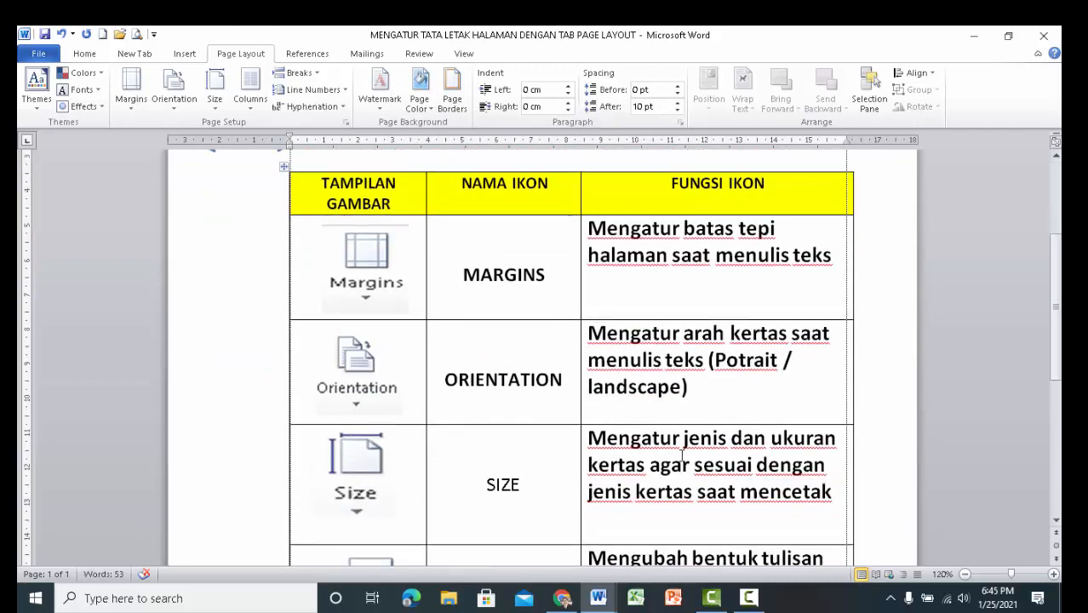
{"action": "scroll", "coordinate": [681, 460], "scroll_direction": "up", "scroll_amount": 3}
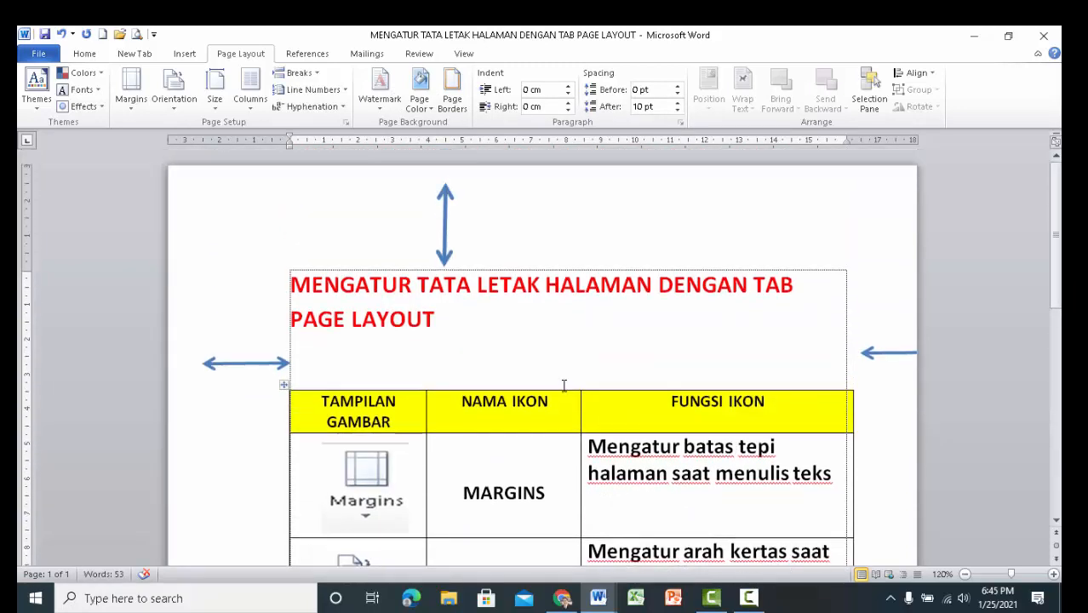
{"action": "left_click", "coordinate": [217, 107]}
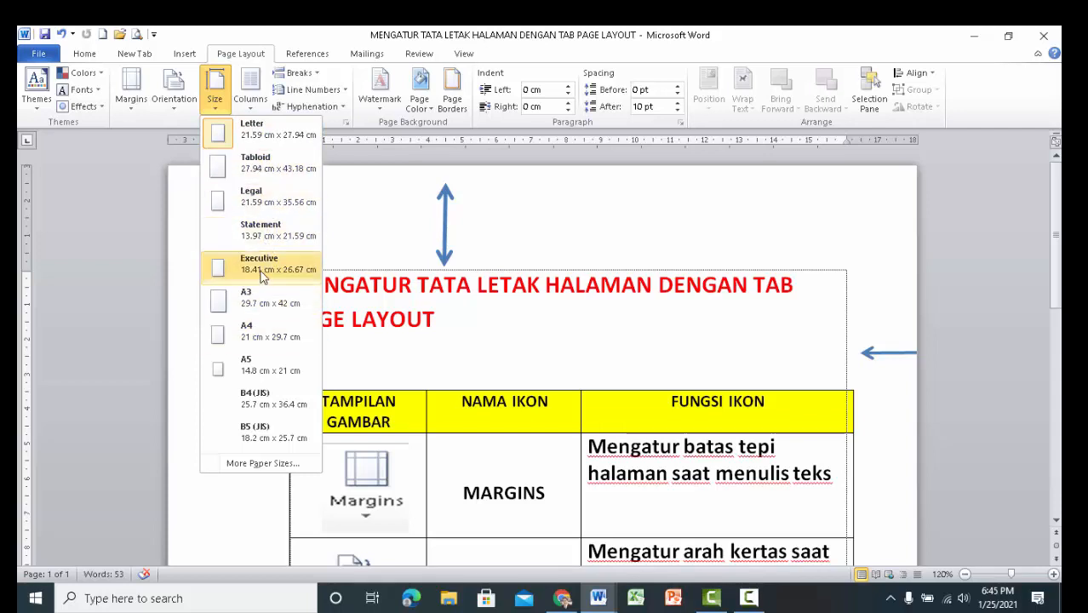
{"action": "left_click", "coordinate": [263, 464]}
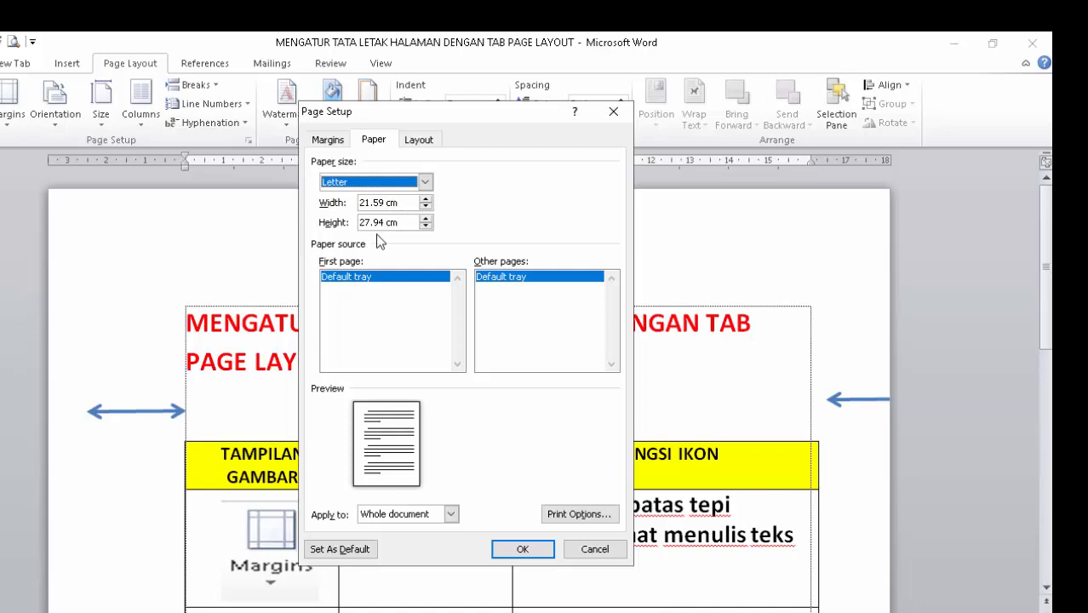
{"action": "left_click", "coordinate": [425, 183]}
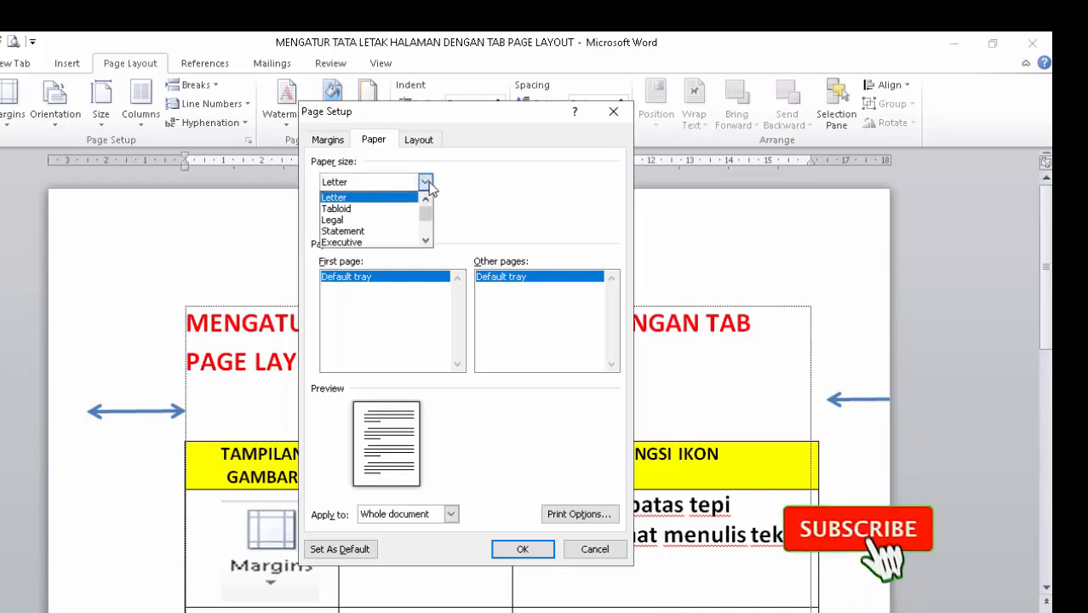
{"action": "left_click", "coordinate": [387, 220]}
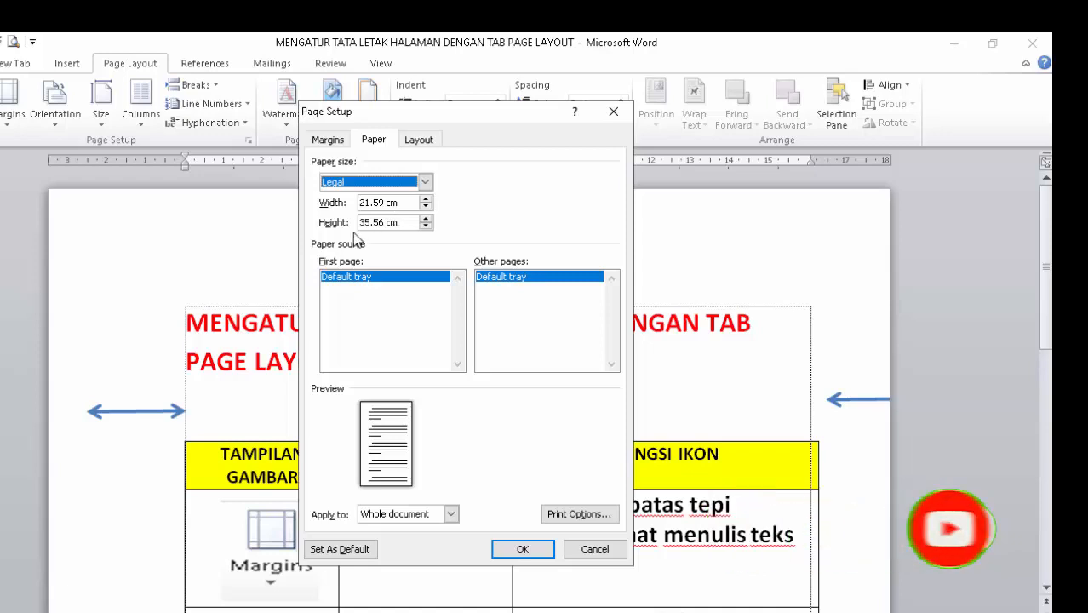
Change the paper size selection to A4.
{"action": "left_click", "coordinate": [426, 189]}
{"action": "scroll", "coordinate": [408, 214], "scroll_direction": "down", "scroll_amount": 2}
{"action": "scroll", "coordinate": [408, 214], "scroll_direction": "down", "scroll_amount": 1}
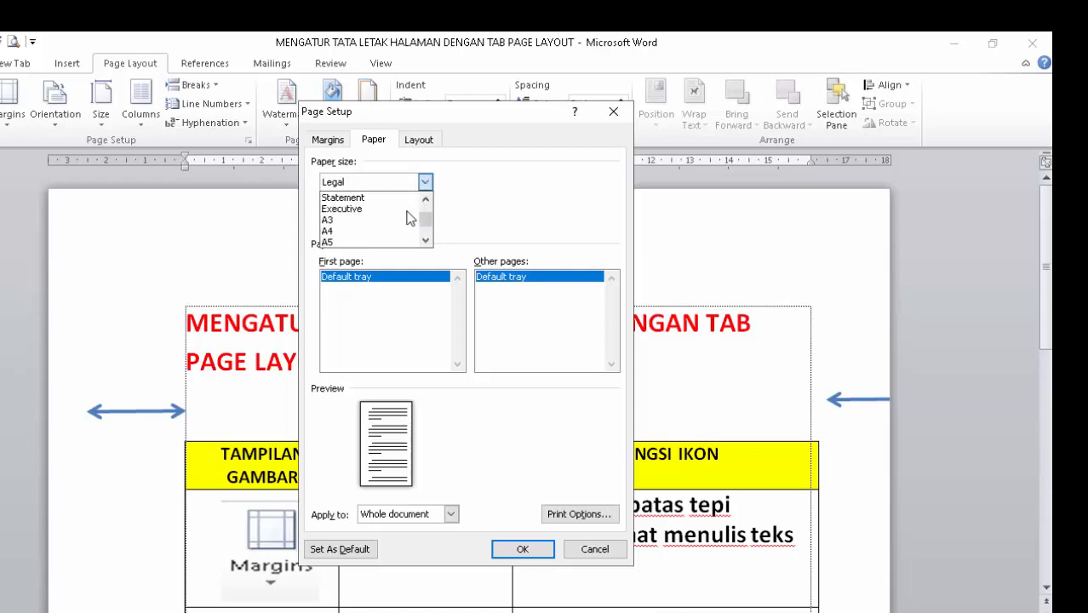
{"action": "left_click", "coordinate": [392, 231]}
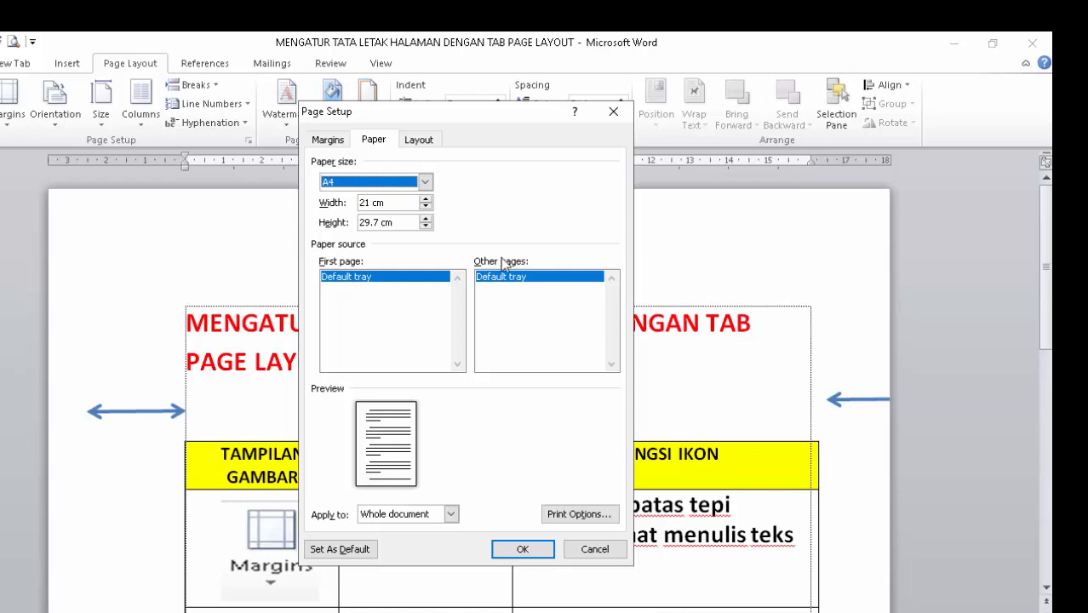
Look through the remaining paper sizes, select Letter again, and cancel the page setup.
{"action": "left_click", "coordinate": [425, 183]}
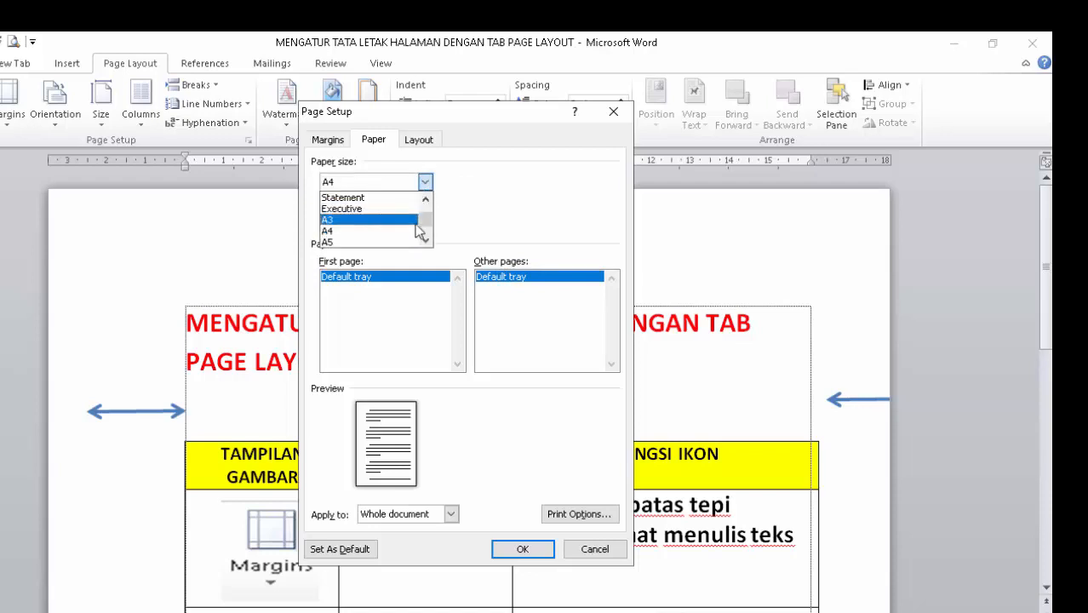
{"action": "scroll", "coordinate": [411, 238], "scroll_direction": "down", "scroll_amount": 3}
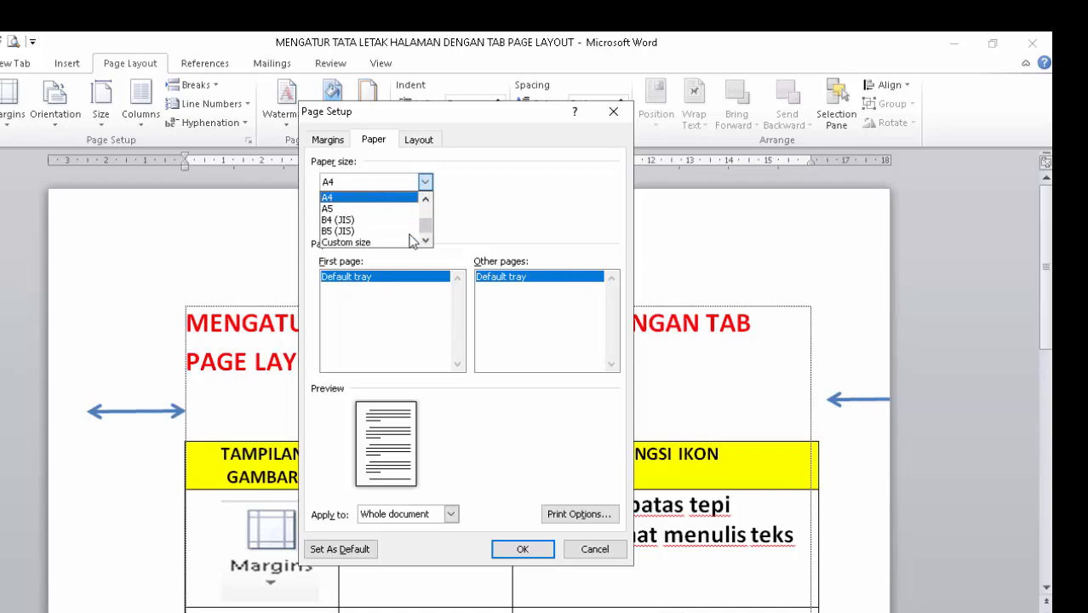
{"action": "scroll", "coordinate": [412, 239], "scroll_direction": "up", "scroll_amount": 6}
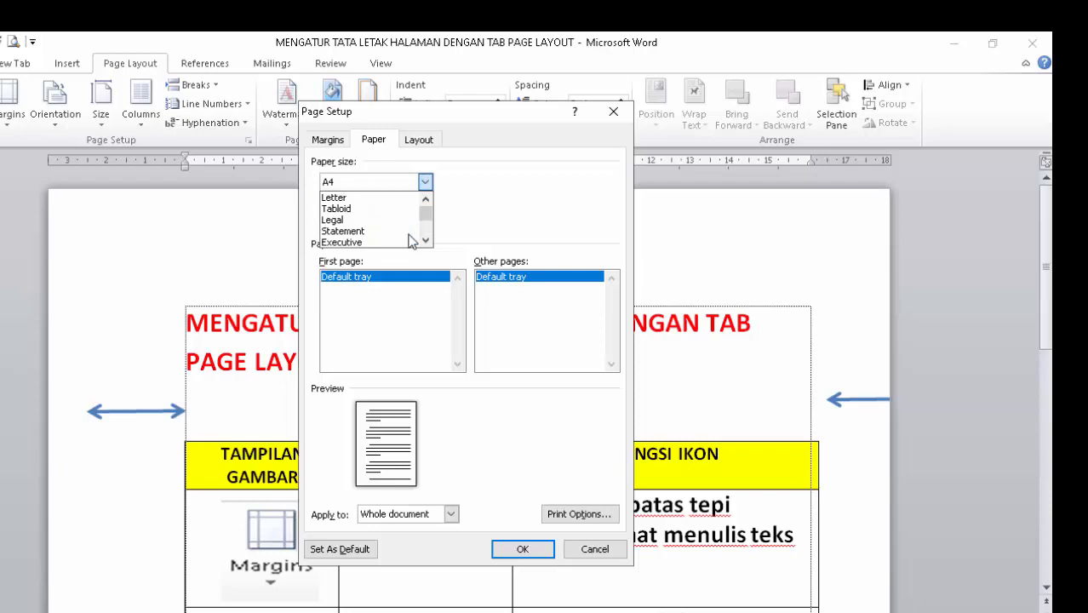
{"action": "left_click", "coordinate": [385, 201]}
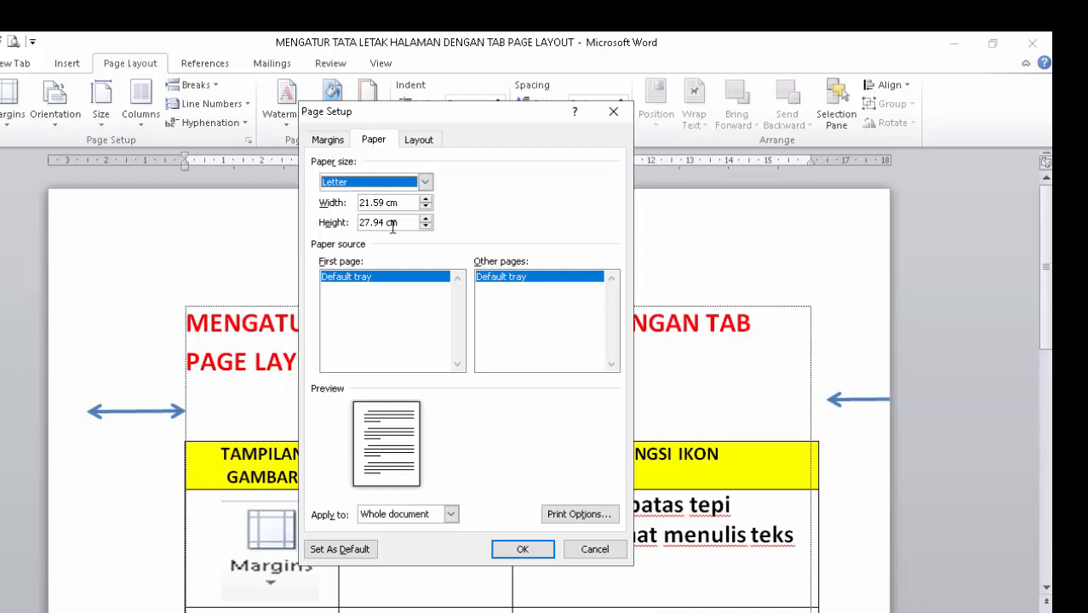
{"action": "left_click", "coordinate": [594, 550]}
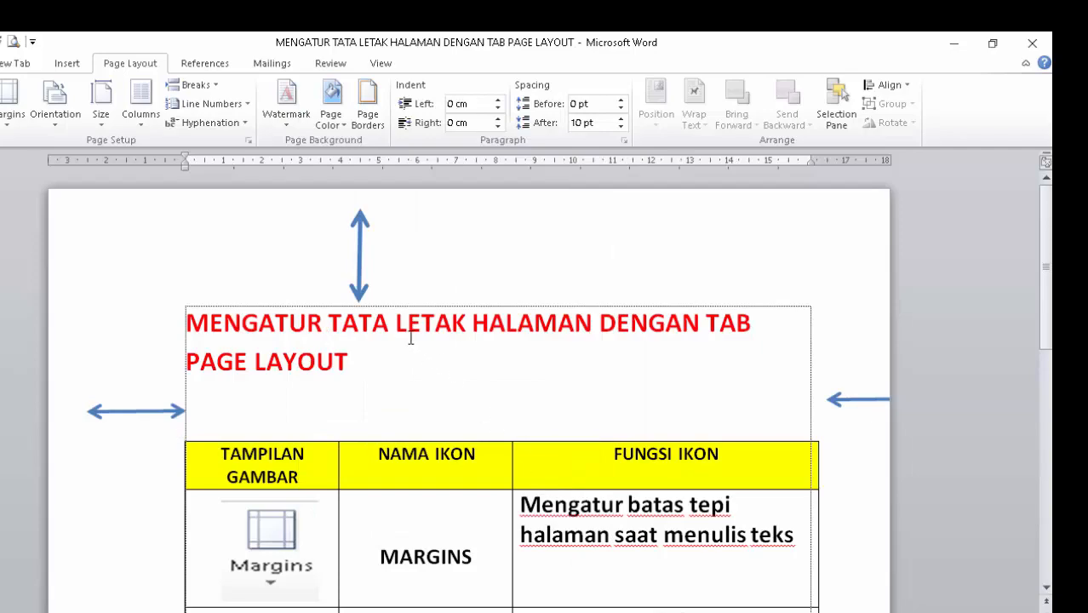
{"action": "scroll", "coordinate": [410, 338], "scroll_direction": "down", "scroll_amount": 2}
{"action": "scroll", "coordinate": [410, 338], "scroll_direction": "down", "scroll_amount": 8}
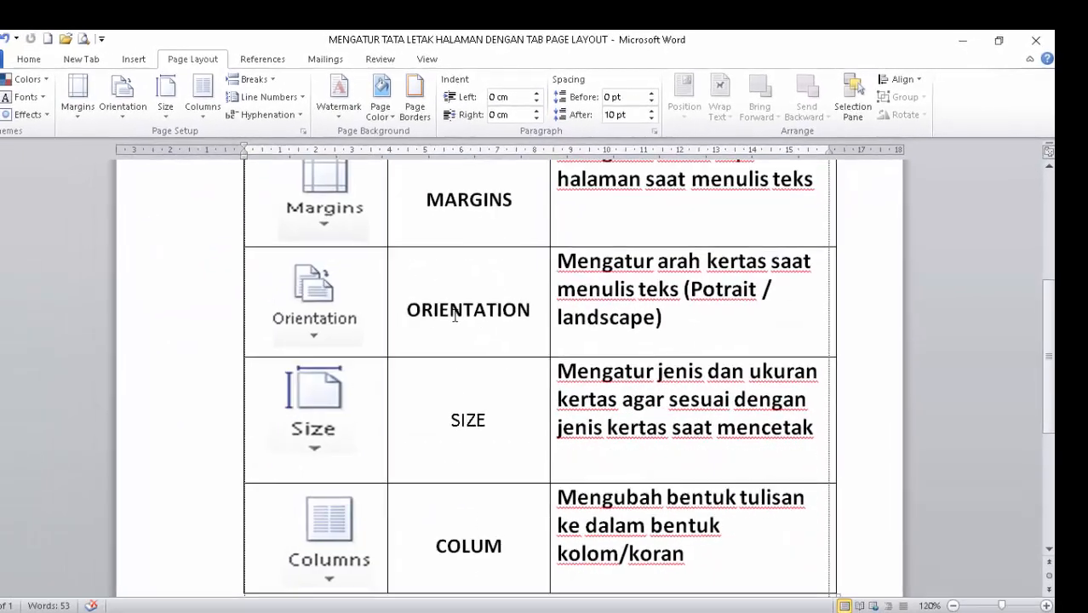
View the column presets and the additional column settings, and close them without changes.
{"action": "scroll", "coordinate": [471, 307], "scroll_direction": "up", "scroll_amount": 6}
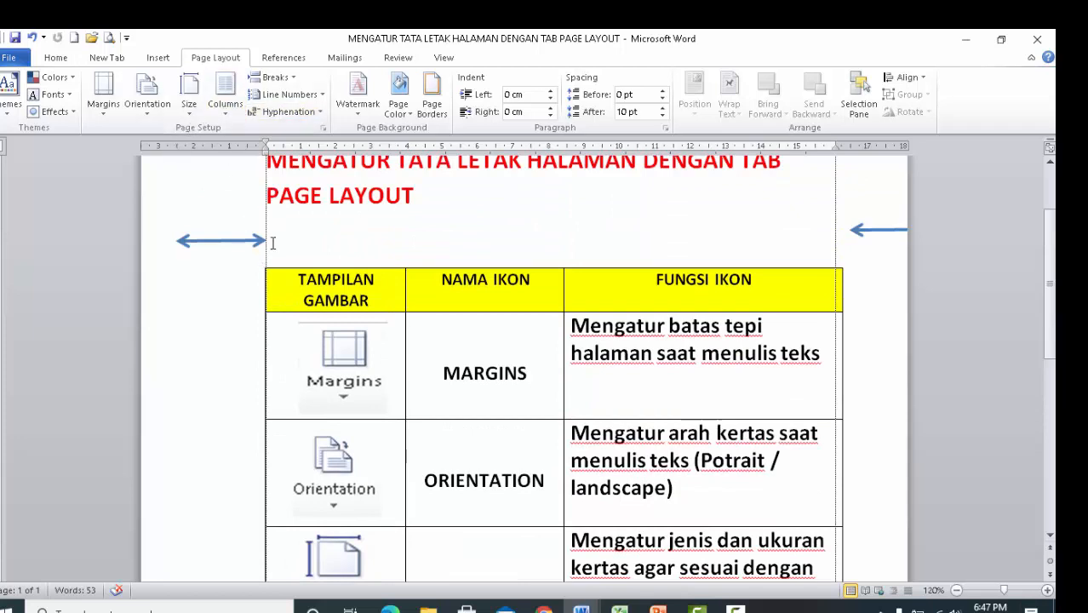
{"action": "scroll", "coordinate": [332, 331], "scroll_direction": "down", "scroll_amount": 6}
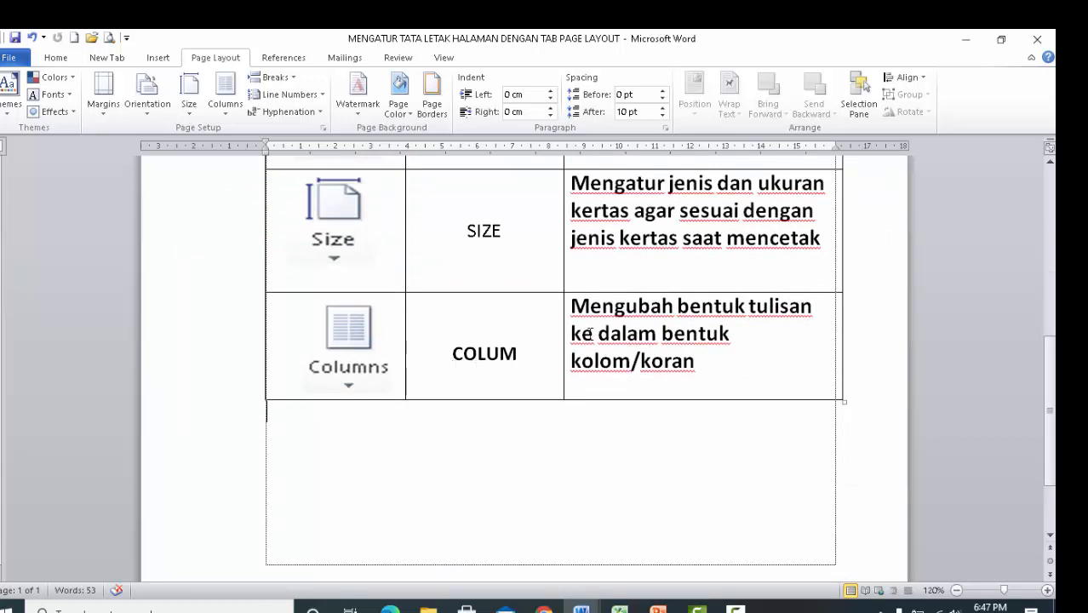
{"action": "scroll", "coordinate": [302, 199], "scroll_direction": "up", "scroll_amount": 1}
{"action": "left_click", "coordinate": [226, 112]}
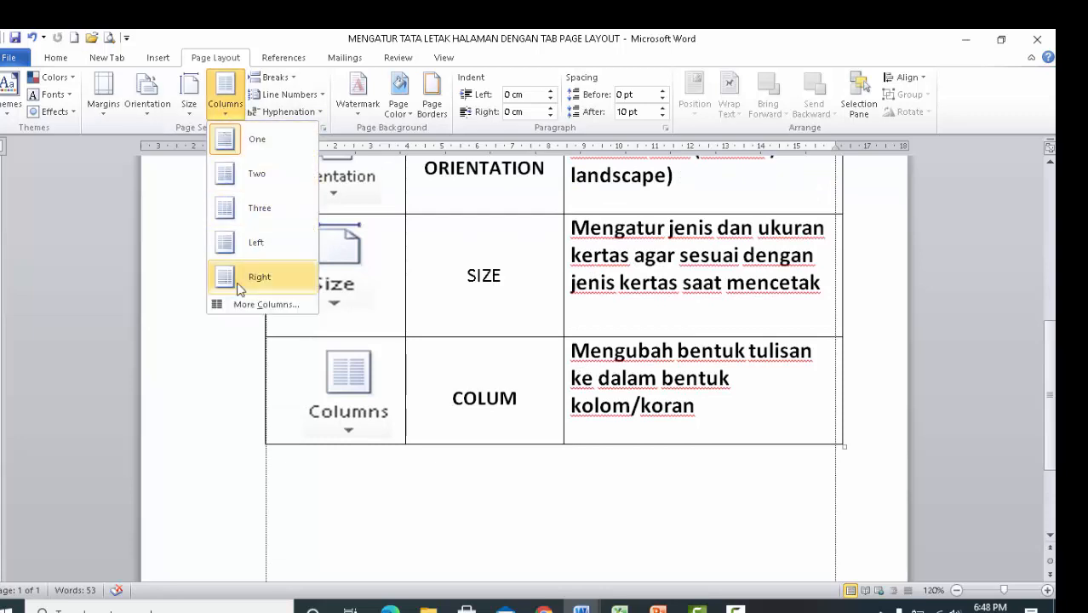
{"action": "left_click", "coordinate": [247, 308]}
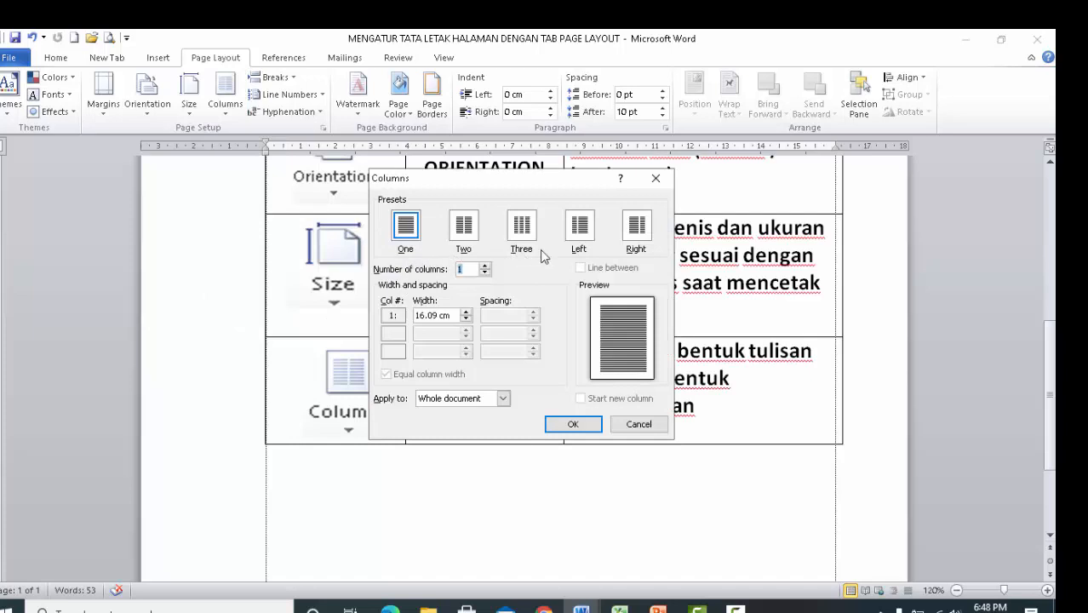
{"action": "left_click", "coordinate": [639, 424]}
{"action": "scroll", "coordinate": [447, 393], "scroll_direction": "down", "scroll_amount": 3}
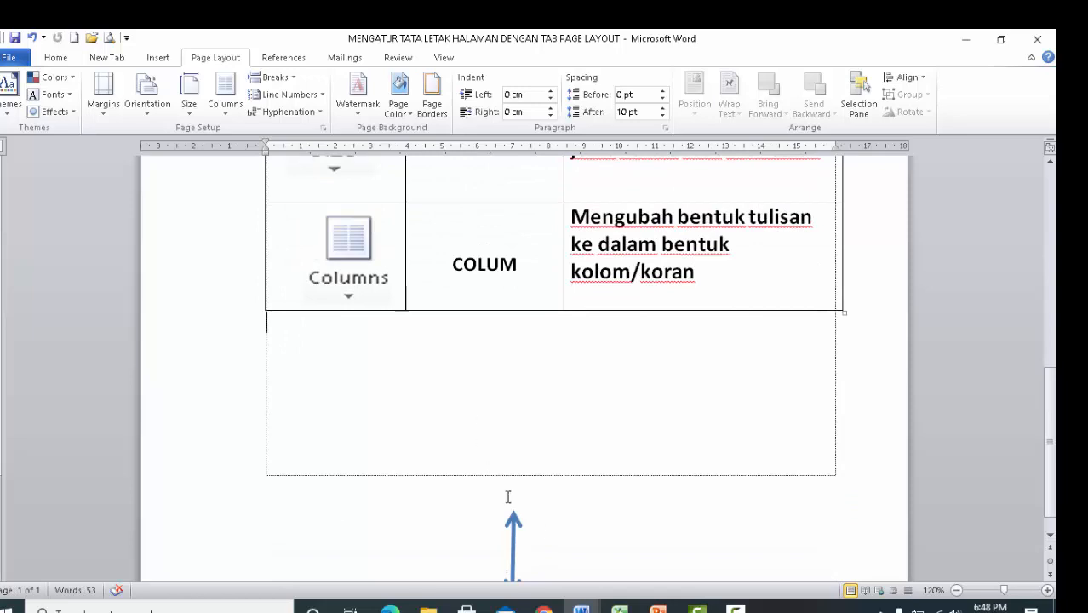
Switch to the document "Nama Pendiri Googledalam bentuk kolom" and look over its two-column text.
{"action": "mouse_move", "coordinate": [582, 606]}
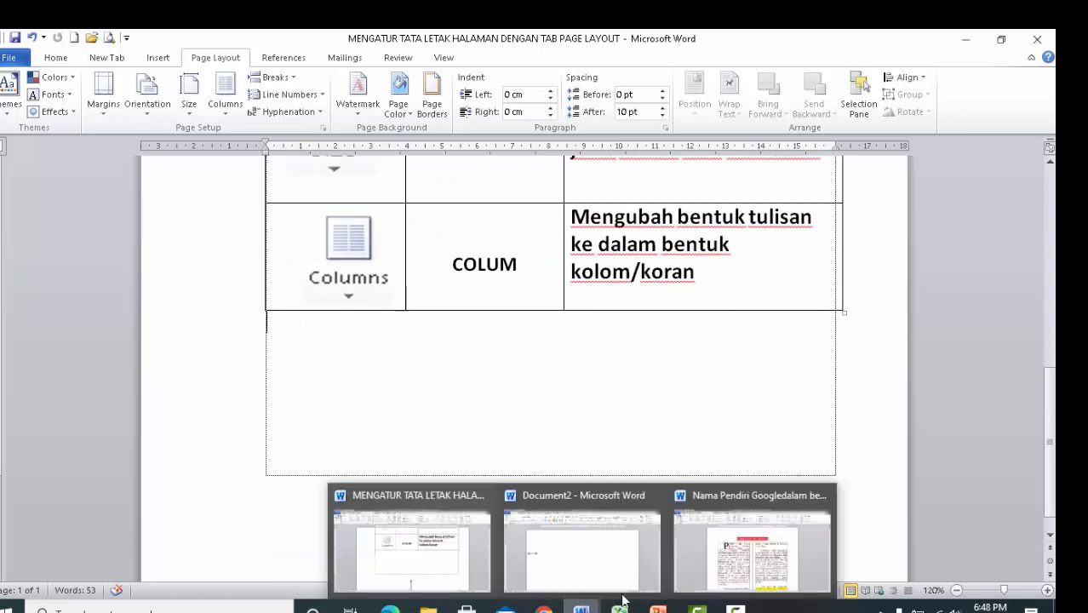
{"action": "left_click", "coordinate": [725, 568]}
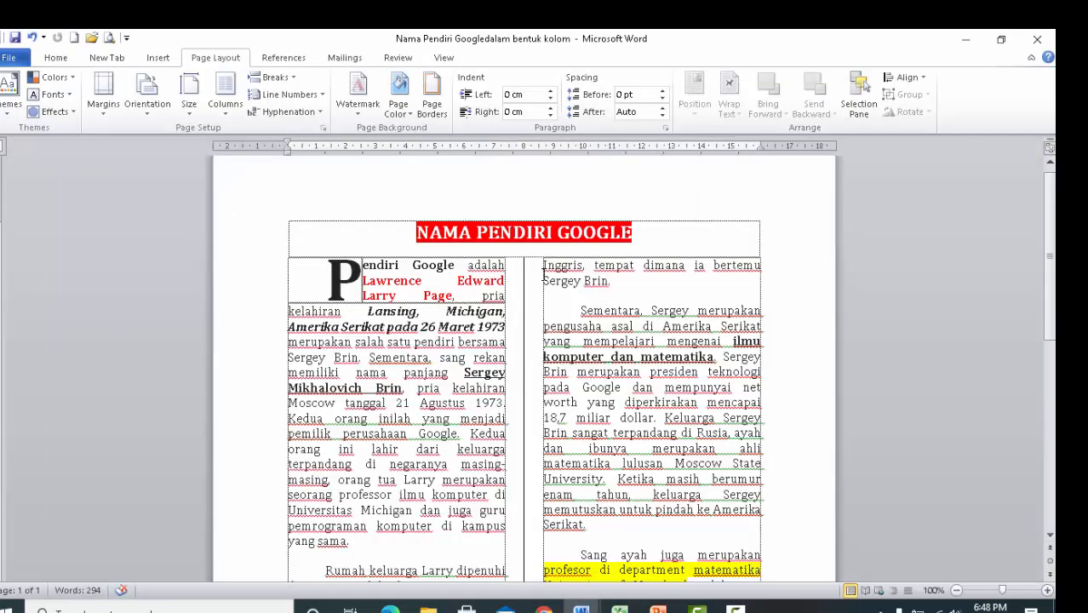
{"action": "scroll", "coordinate": [545, 272], "scroll_direction": "down", "scroll_amount": 3}
{"action": "scroll", "coordinate": [546, 271], "scroll_direction": "up", "scroll_amount": 3}
{"action": "scroll", "coordinate": [434, 261], "scroll_direction": "up", "scroll_amount": 1}
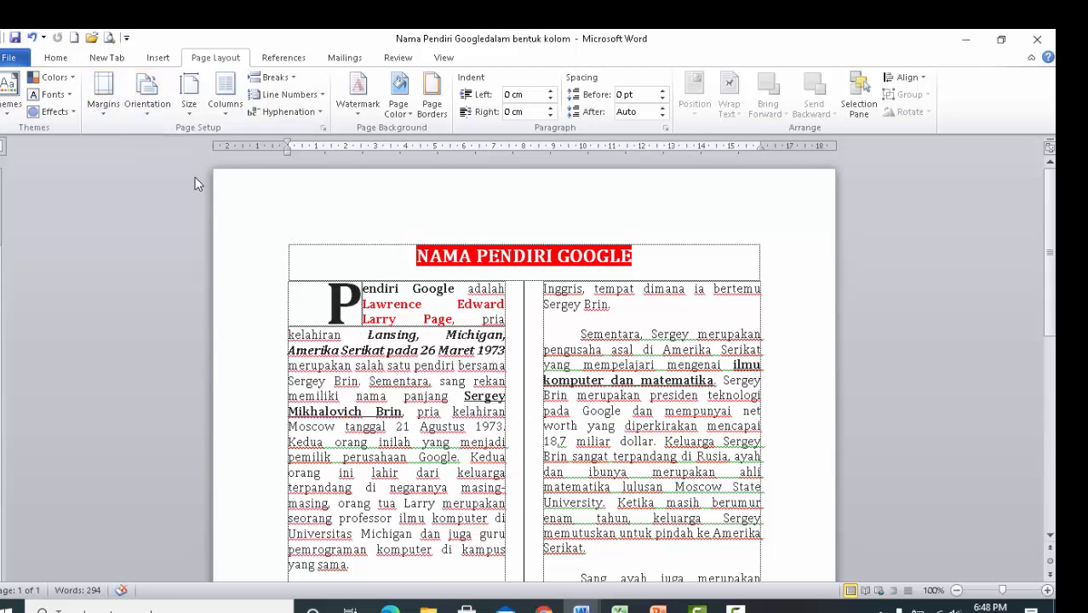
Open the custom margin settings for this section and set the top margin to 4 cm.
{"action": "left_click", "coordinate": [109, 114]}
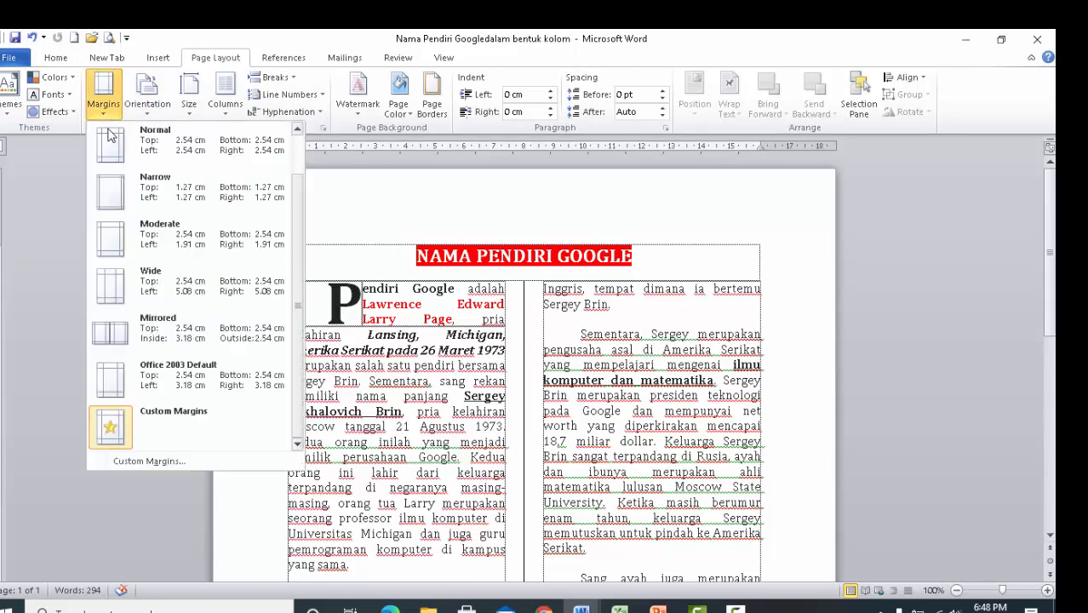
{"action": "left_click", "coordinate": [158, 459]}
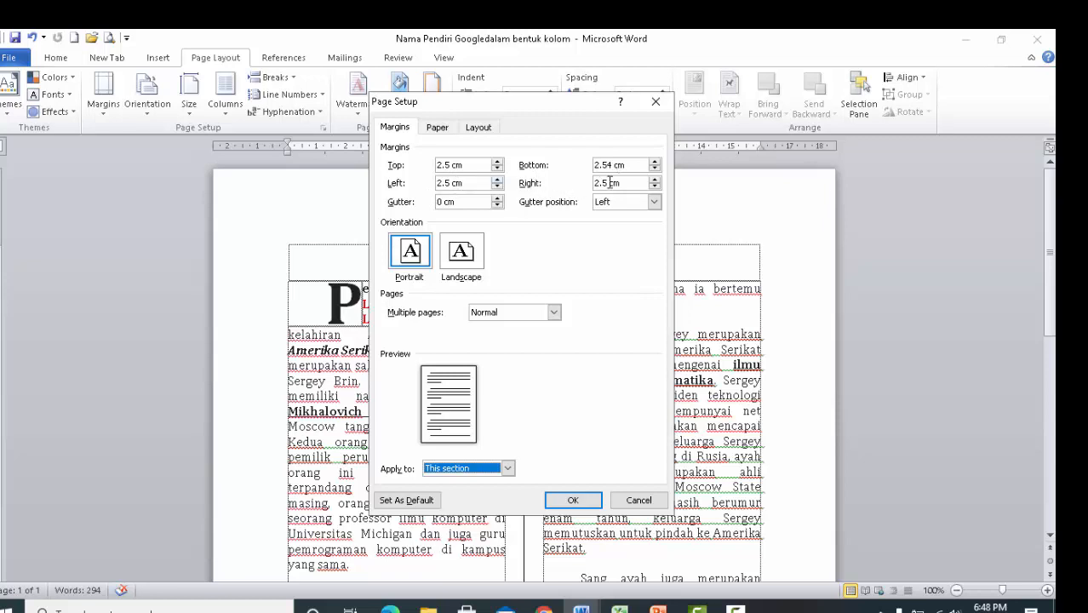
{"action": "left_click", "coordinate": [498, 162]}
{"action": "left_click", "coordinate": [498, 161]}
{"action": "left_click", "coordinate": [498, 161]}
{"action": "left_click", "coordinate": [498, 162]}
{"action": "left_click", "coordinate": [498, 161]}
{"action": "left_click", "coordinate": [498, 162]}
{"action": "left_click", "coordinate": [498, 162]}
{"action": "left_click", "coordinate": [498, 162]}
{"action": "left_click", "coordinate": [498, 162]}
{"action": "left_click", "coordinate": [498, 161]}
{"action": "left_click", "coordinate": [498, 162]}
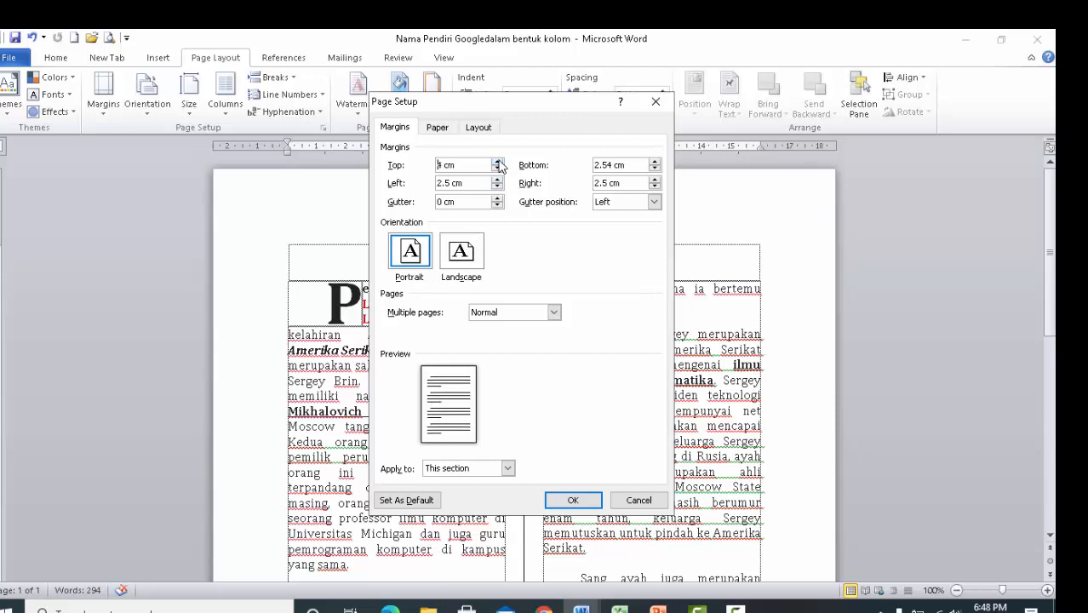
Set the left margin to 3 cm and apply the page setup to this section.
{"action": "left_click", "coordinate": [497, 178]}
{"action": "left_click", "coordinate": [498, 180]}
{"action": "left_click", "coordinate": [498, 180]}
{"action": "left_click", "coordinate": [498, 180]}
{"action": "left_click", "coordinate": [572, 500]}
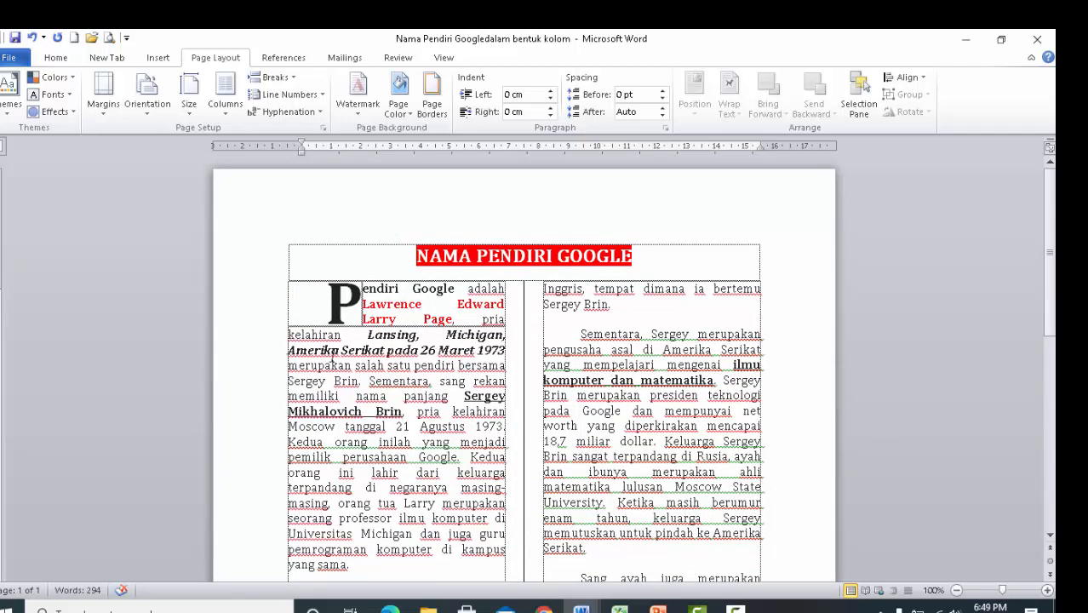
Place the cursor in the two-column text and change that section's orientation to Landscape.
{"action": "left_click", "coordinate": [395, 397]}
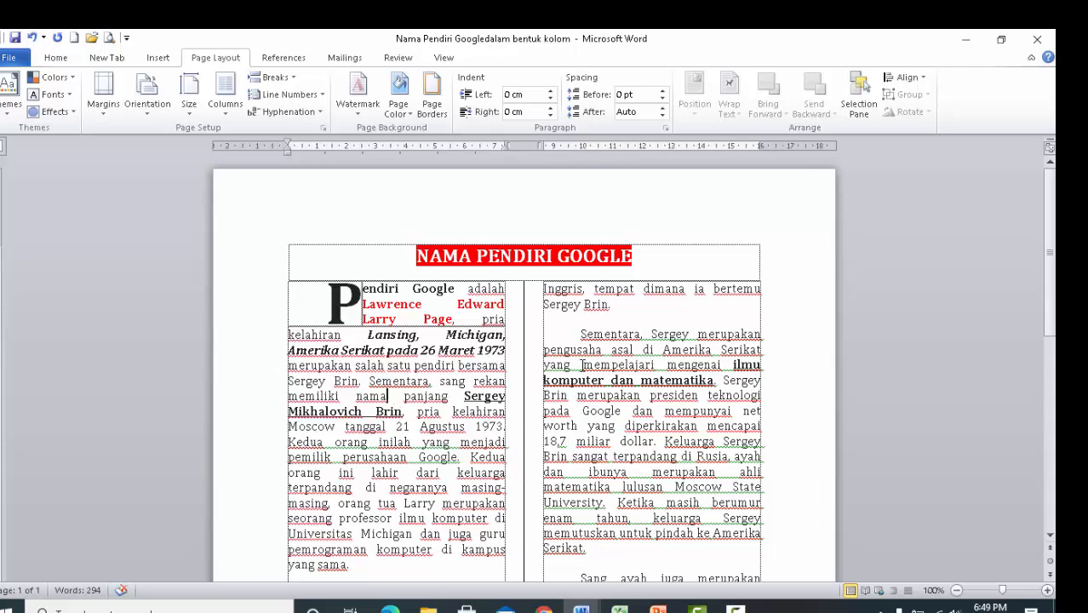
{"action": "scroll", "coordinate": [583, 361], "scroll_direction": "down", "scroll_amount": 10}
{"action": "scroll", "coordinate": [587, 362], "scroll_direction": "up", "scroll_amount": 10}
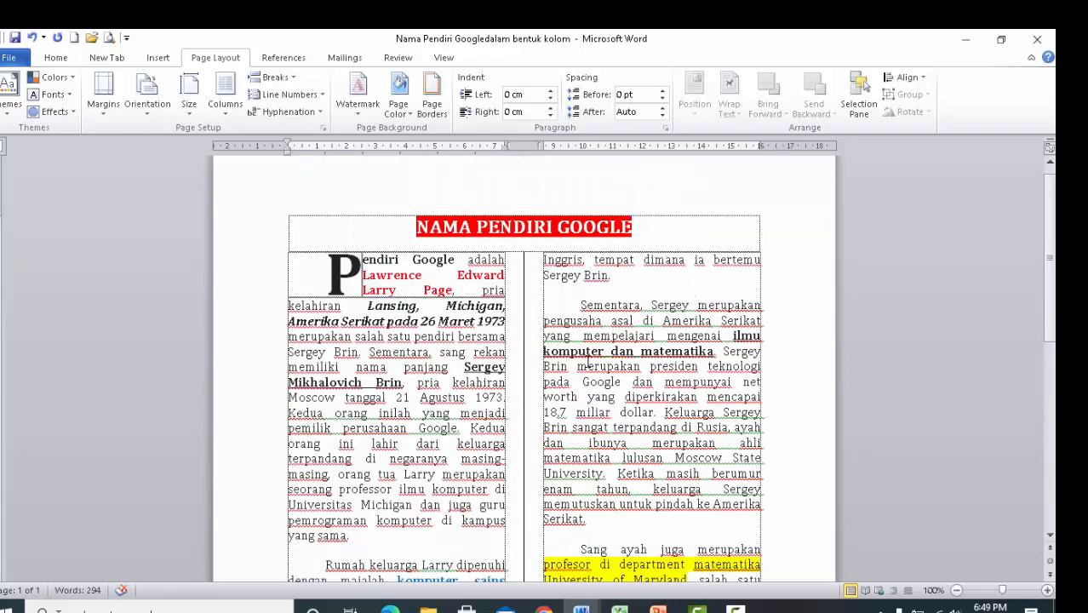
{"action": "left_click", "coordinate": [686, 308]}
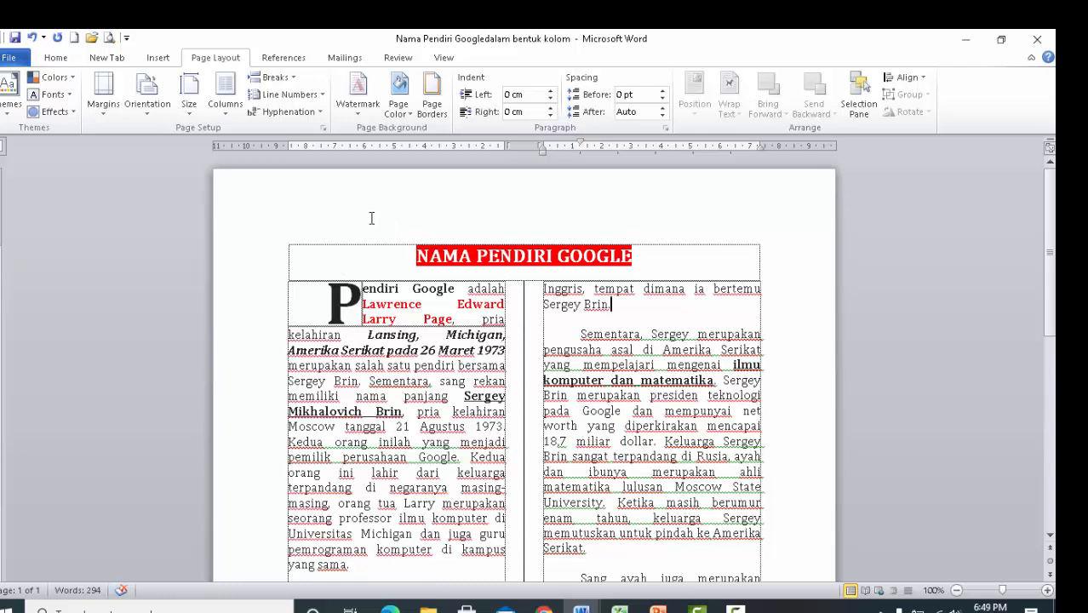
{"action": "left_click", "coordinate": [150, 119]}
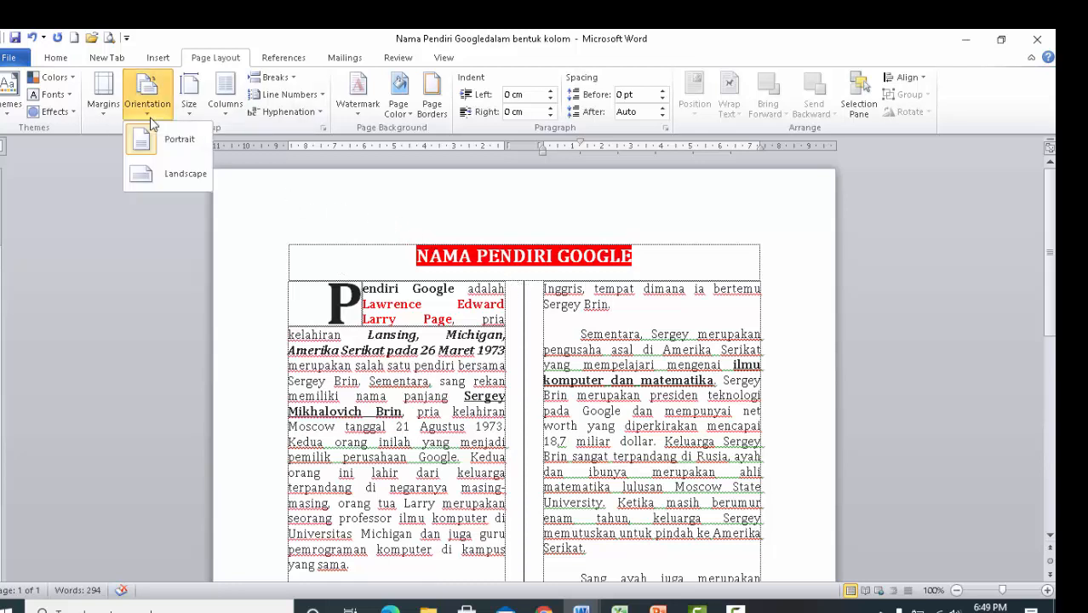
{"action": "left_click", "coordinate": [159, 173]}
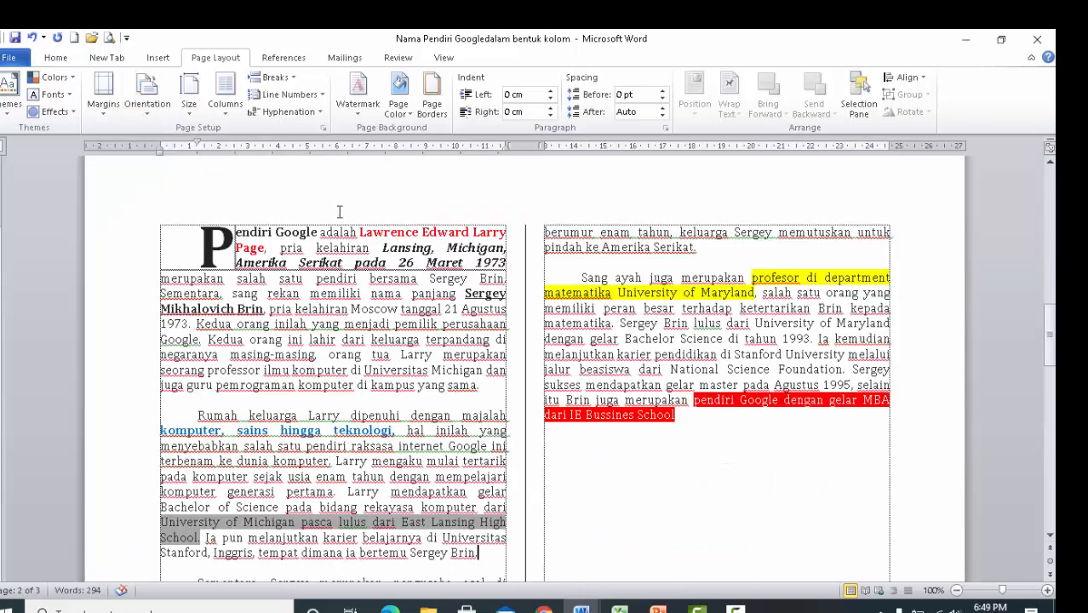
Examine how the title page and the landscape two-column page are laid out.
{"action": "scroll", "coordinate": [398, 223], "scroll_direction": "up", "scroll_amount": 3}
{"action": "scroll", "coordinate": [398, 223], "scroll_direction": "up", "scroll_amount": 3}
{"action": "scroll", "coordinate": [400, 221], "scroll_direction": "down", "scroll_amount": 10}
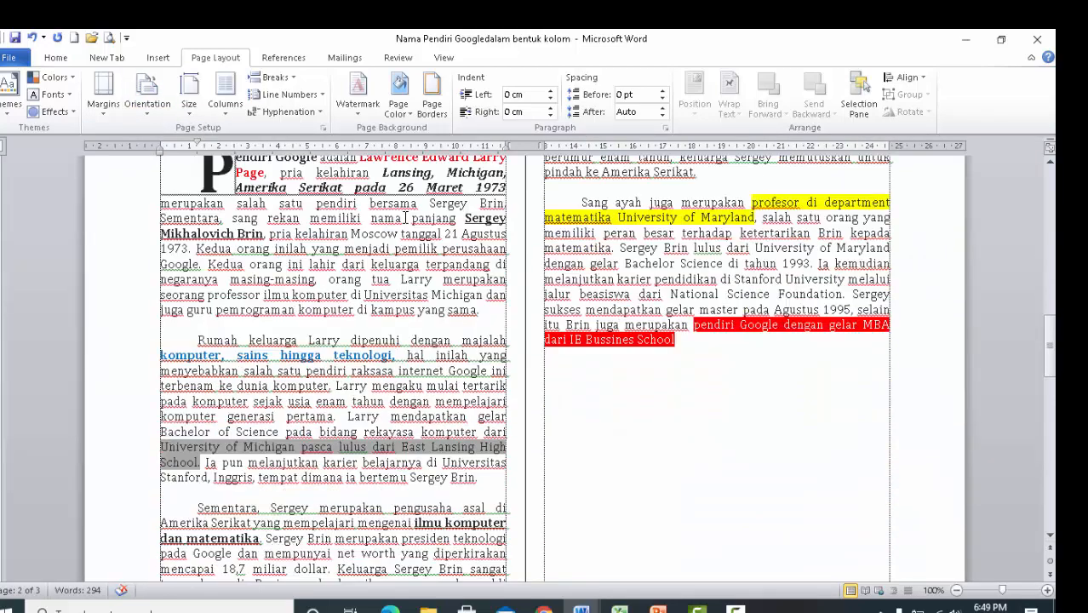
{"action": "scroll", "coordinate": [405, 213], "scroll_direction": "down", "scroll_amount": 6}
{"action": "scroll", "coordinate": [406, 220], "scroll_direction": "up", "scroll_amount": 15}
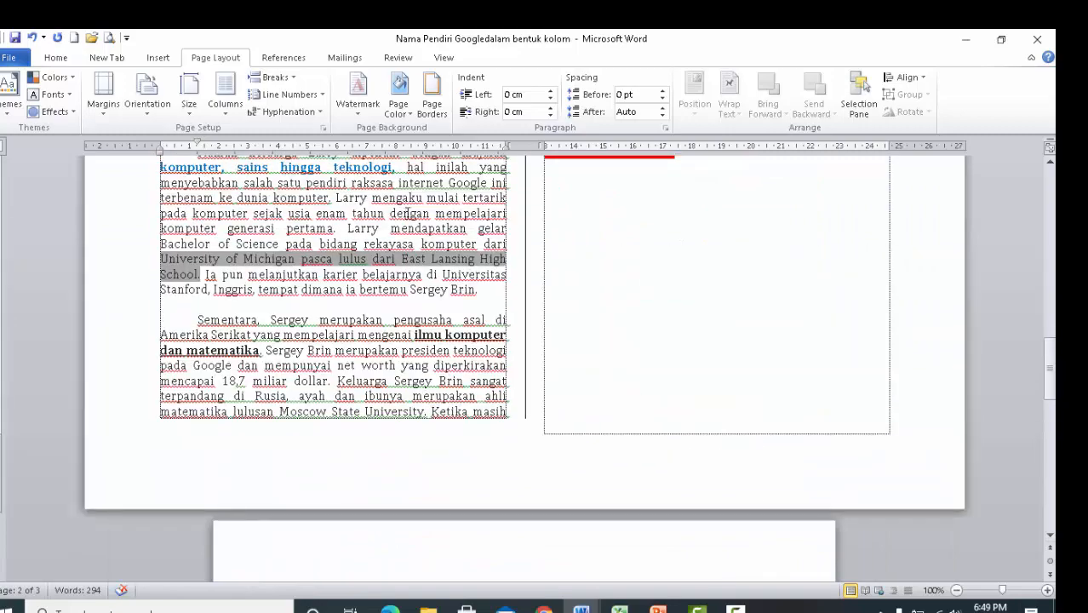
{"action": "scroll", "coordinate": [408, 226], "scroll_direction": "up", "scroll_amount": 12}
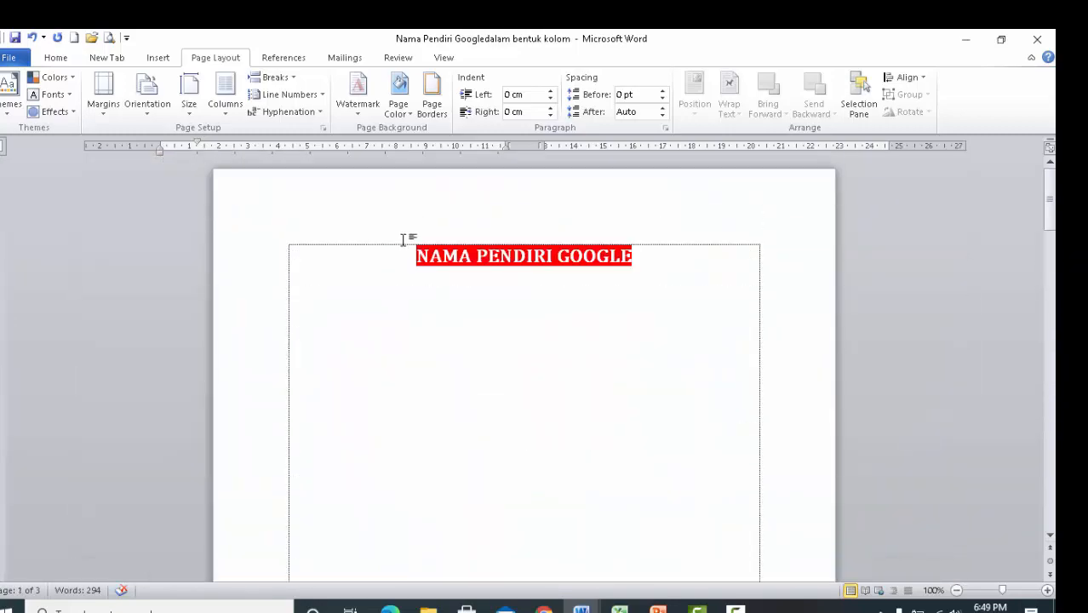
{"action": "scroll", "coordinate": [404, 237], "scroll_direction": "down", "scroll_amount": 15}
{"action": "scroll", "coordinate": [407, 244], "scroll_direction": "up", "scroll_amount": 7}
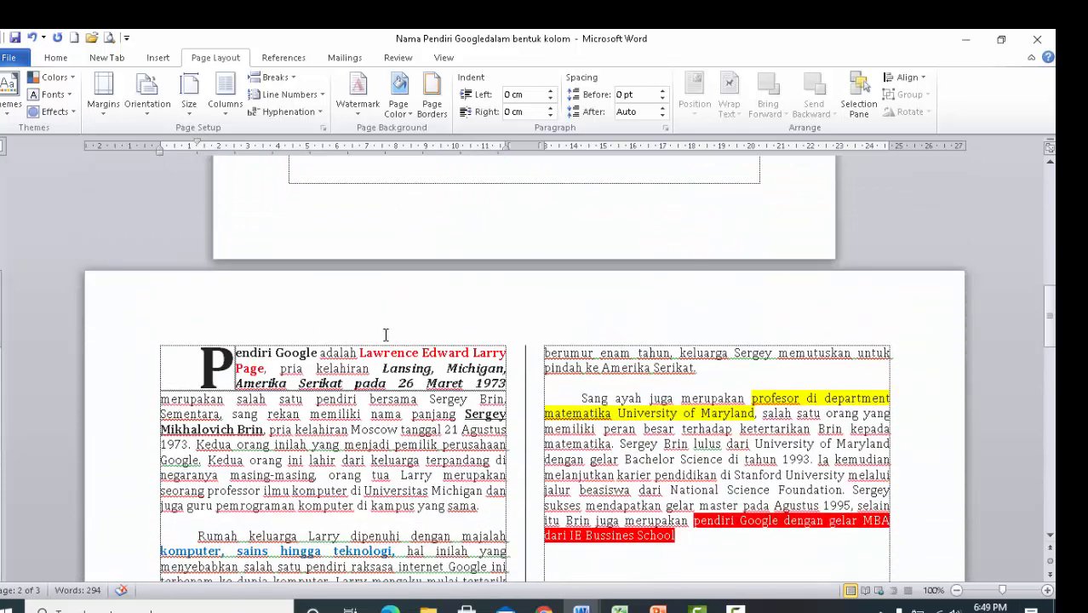
{"action": "scroll", "coordinate": [386, 335], "scroll_direction": "down", "scroll_amount": 3}
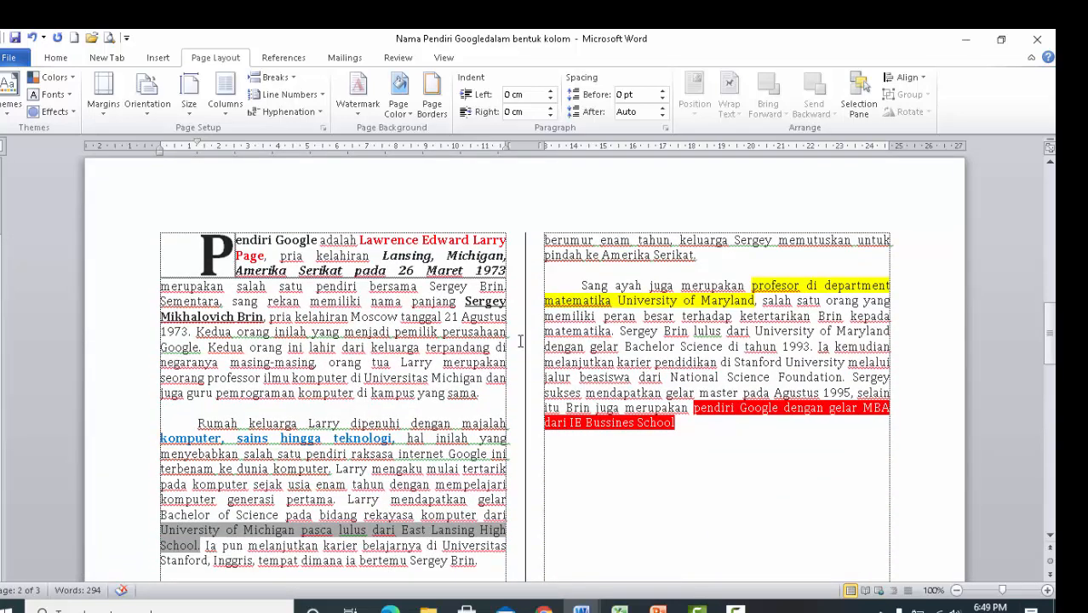
Change the two-column section's orientation back to Portrait and return to the title page.
{"action": "left_click", "coordinate": [142, 114]}
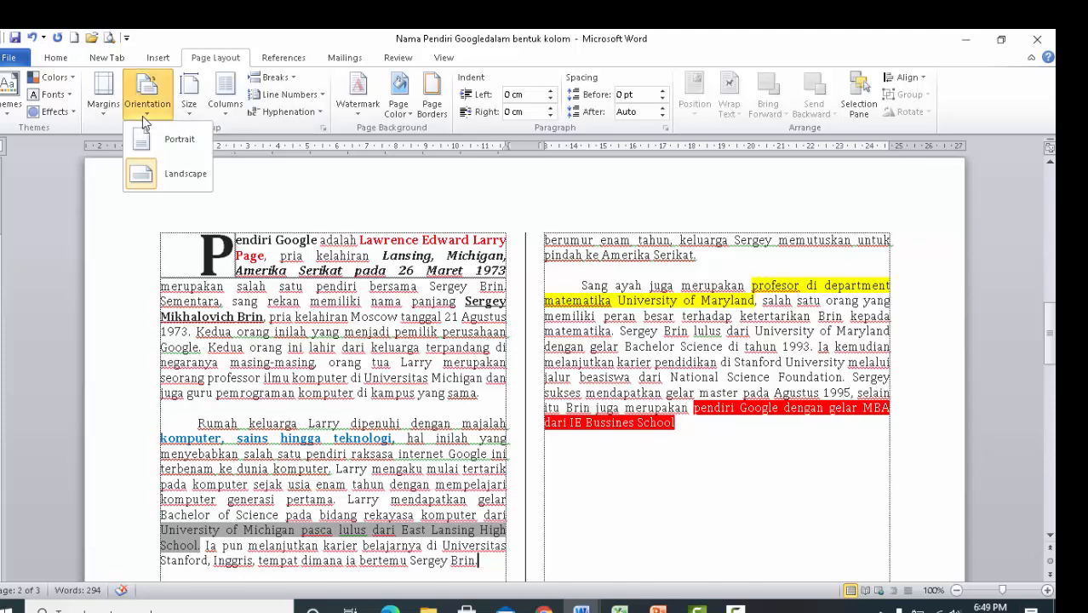
{"action": "left_click", "coordinate": [158, 139]}
{"action": "scroll", "coordinate": [406, 293], "scroll_direction": "up", "scroll_amount": 13}
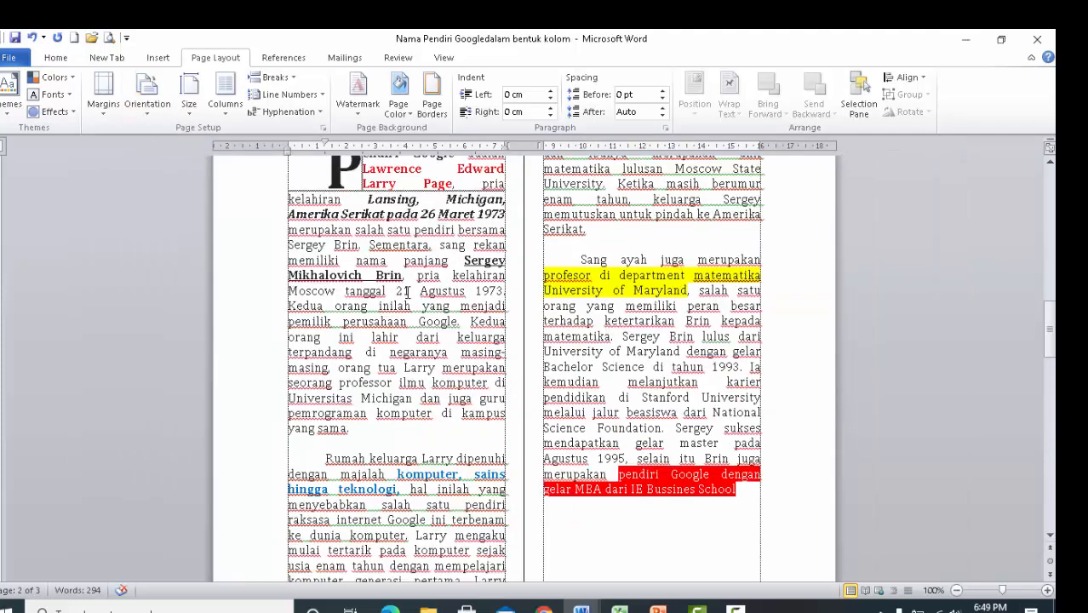
{"action": "scroll", "coordinate": [406, 292], "scroll_direction": "up", "scroll_amount": 3}
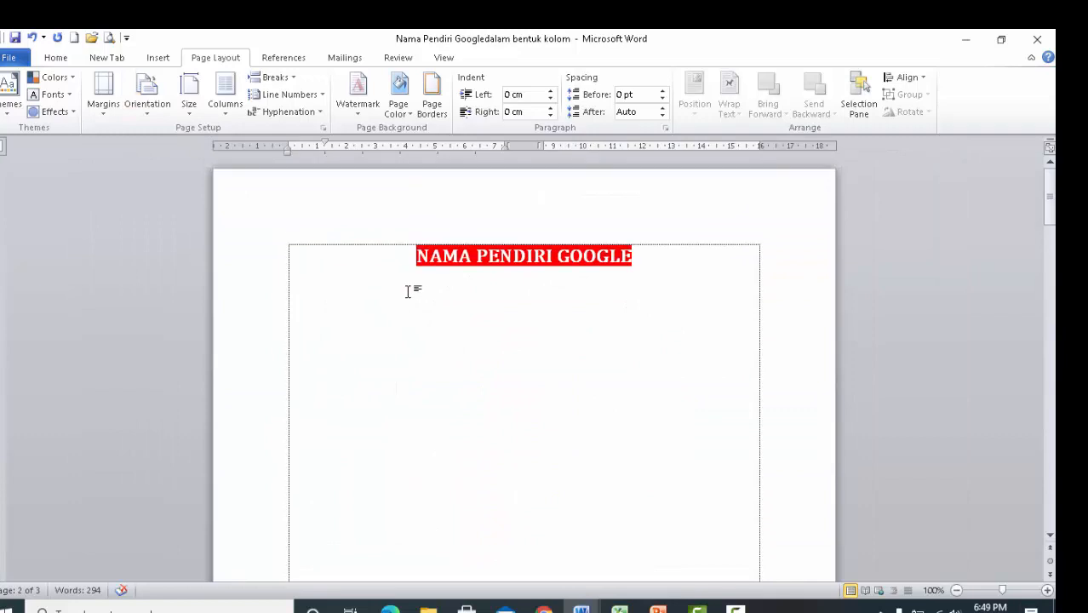
Place the cursor in the title section and view the preset paper sizes without choosing one.
{"action": "left_click", "coordinate": [530, 334]}
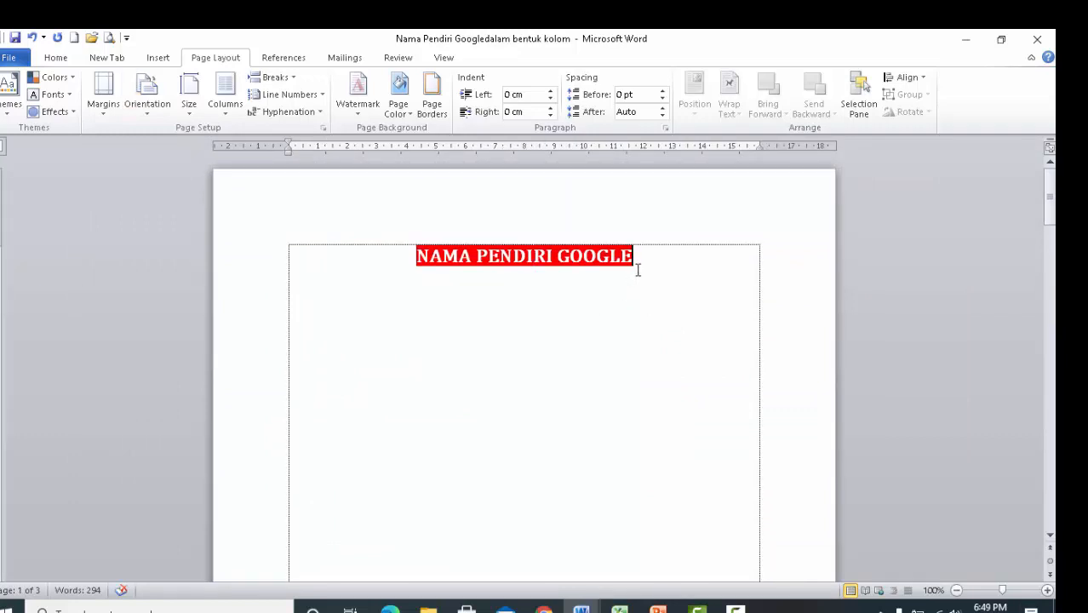
{"action": "left_click", "coordinate": [191, 116]}
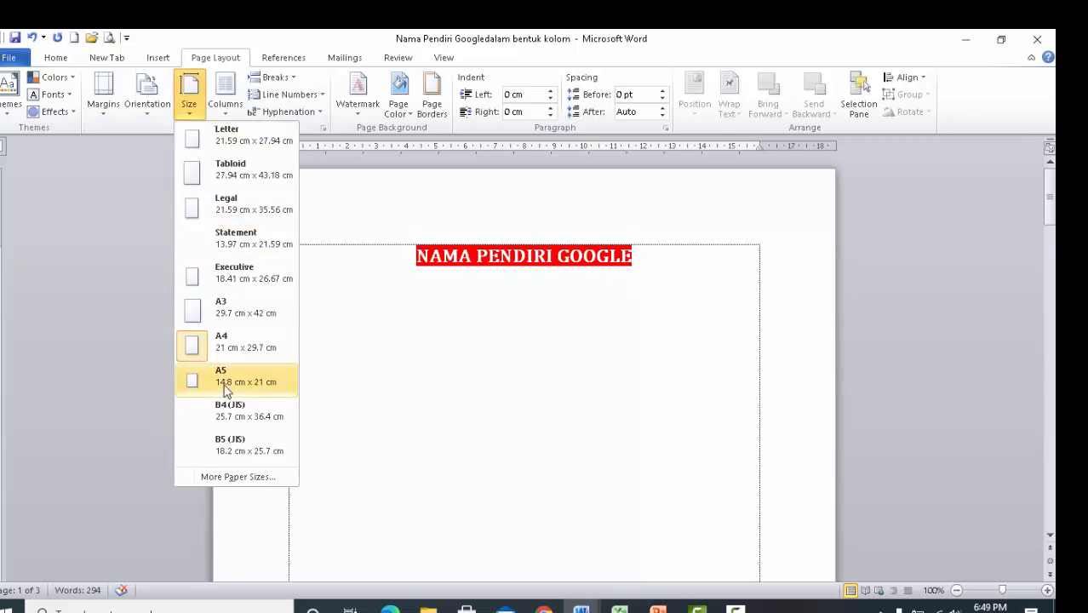
{"action": "left_click", "coordinate": [537, 438]}
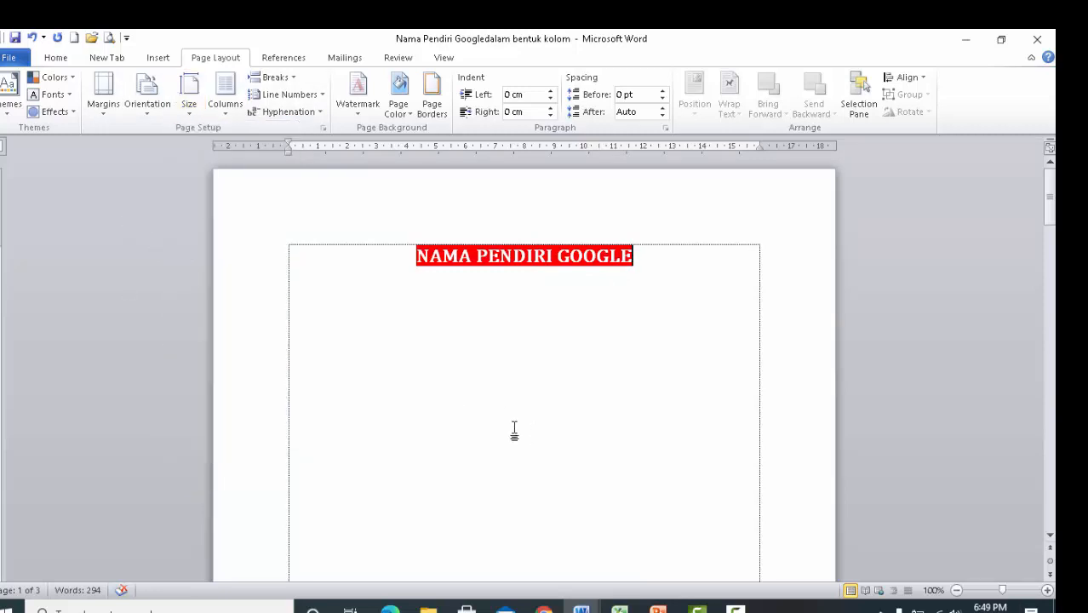
Look through the two-column pages and switch to the document "MENGATUR TATA LETAK HALAMAN DENGAN TAB PAGE LAYOUT".
{"action": "scroll", "coordinate": [313, 391], "scroll_direction": "down", "scroll_amount": 15}
{"action": "scroll", "coordinate": [317, 397], "scroll_direction": "down", "scroll_amount": 8}
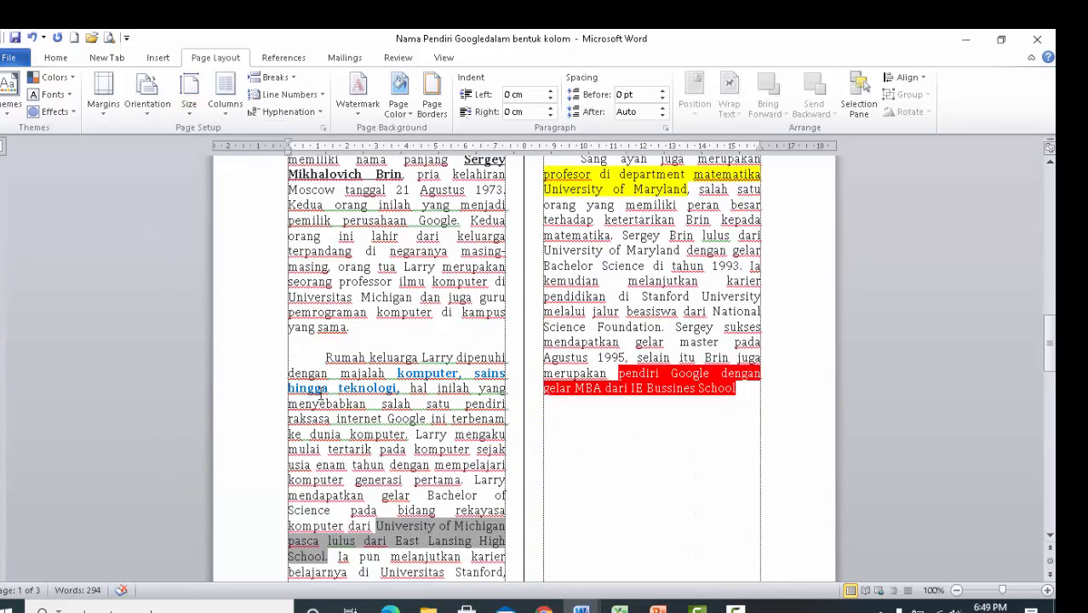
{"action": "scroll", "coordinate": [320, 394], "scroll_direction": "down", "scroll_amount": 3}
{"action": "scroll", "coordinate": [320, 394], "scroll_direction": "up", "scroll_amount": 6}
{"action": "scroll", "coordinate": [314, 395], "scroll_direction": "up", "scroll_amount": 3}
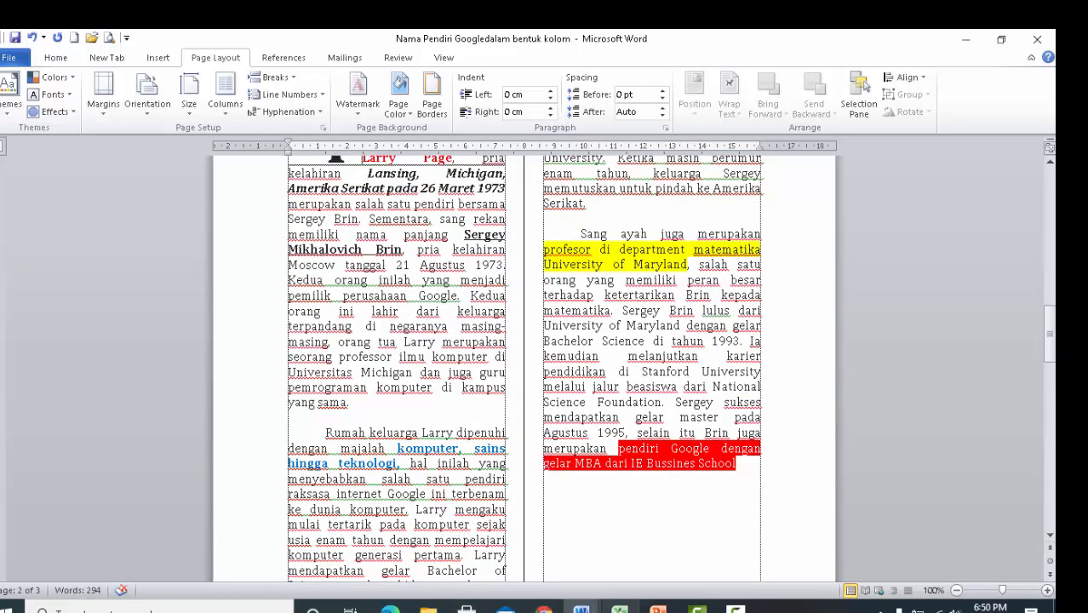
{"action": "mouse_move", "coordinate": [581, 608]}
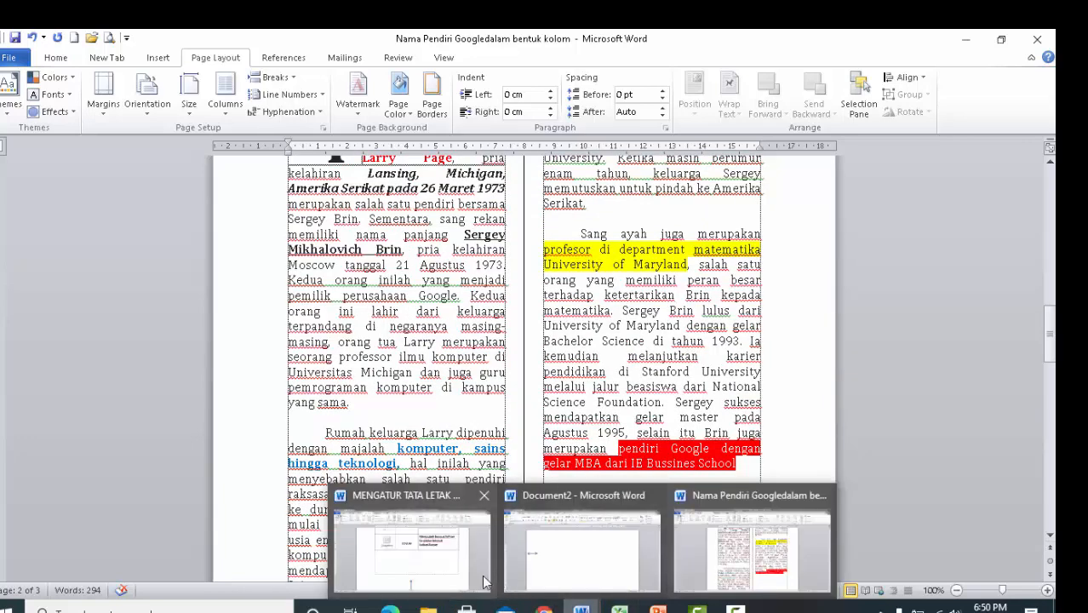
{"action": "left_click", "coordinate": [444, 576]}
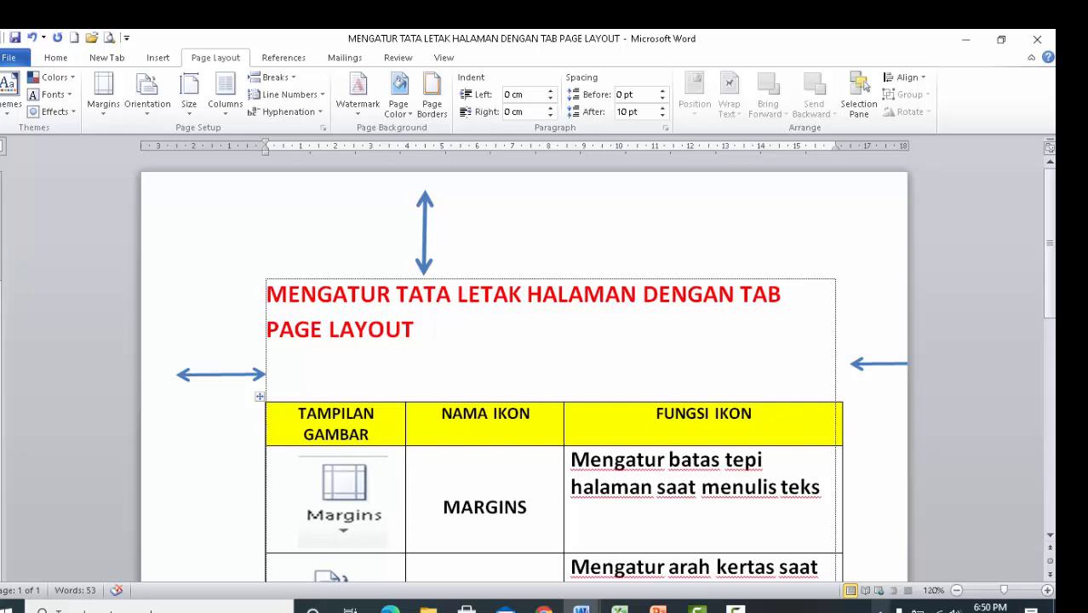
Return to the document "Nama Pendiri Googledalam bentuk kolom" and show its title page.
{"action": "left_click", "coordinate": [581, 610]}
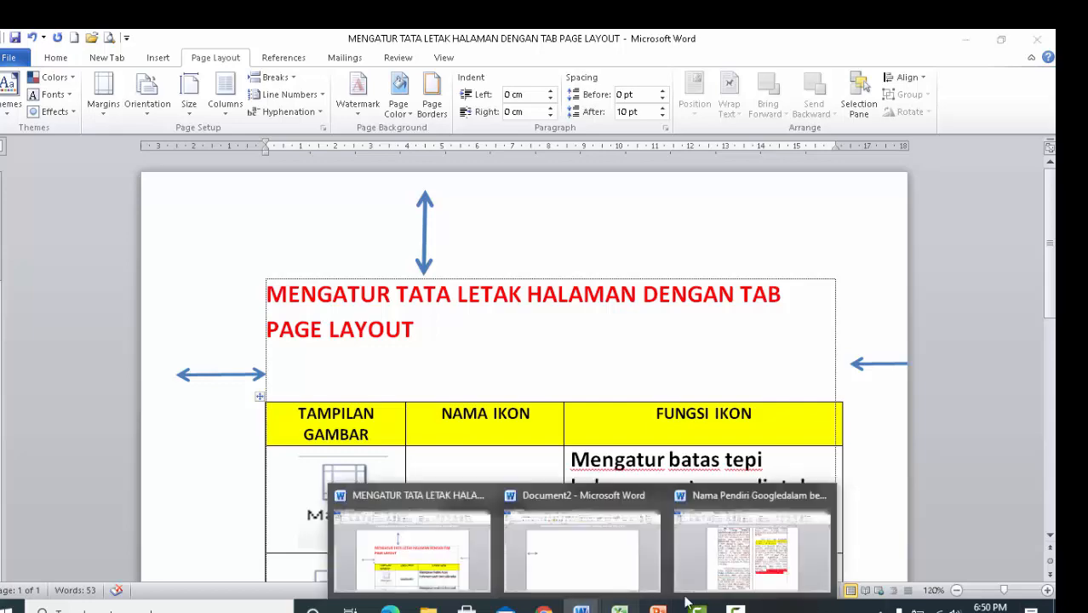
{"action": "left_click", "coordinate": [749, 549]}
{"action": "scroll", "coordinate": [567, 440], "scroll_direction": "up", "scroll_amount": 10}
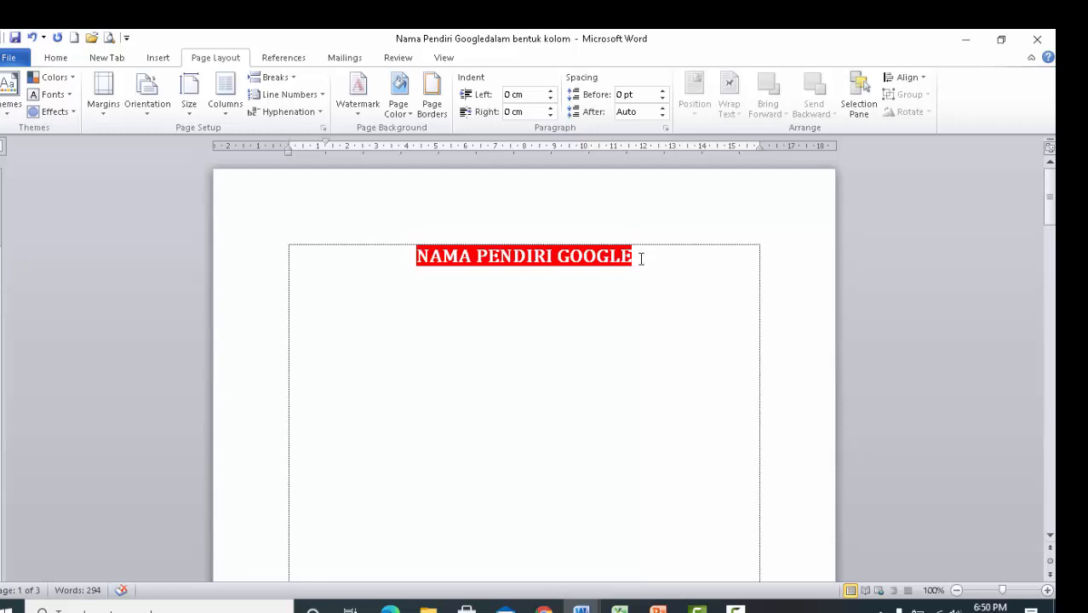
Look over the title page and the beginning of the two-column text on the following page.
{"action": "left_click_drag", "start_coordinate": [487, 293], "coordinate": [507, 336]}
{"action": "left_click", "coordinate": [558, 333]}
{"action": "left_click", "coordinate": [654, 264]}
{"action": "scroll", "coordinate": [609, 454], "scroll_direction": "down", "scroll_amount": 15}
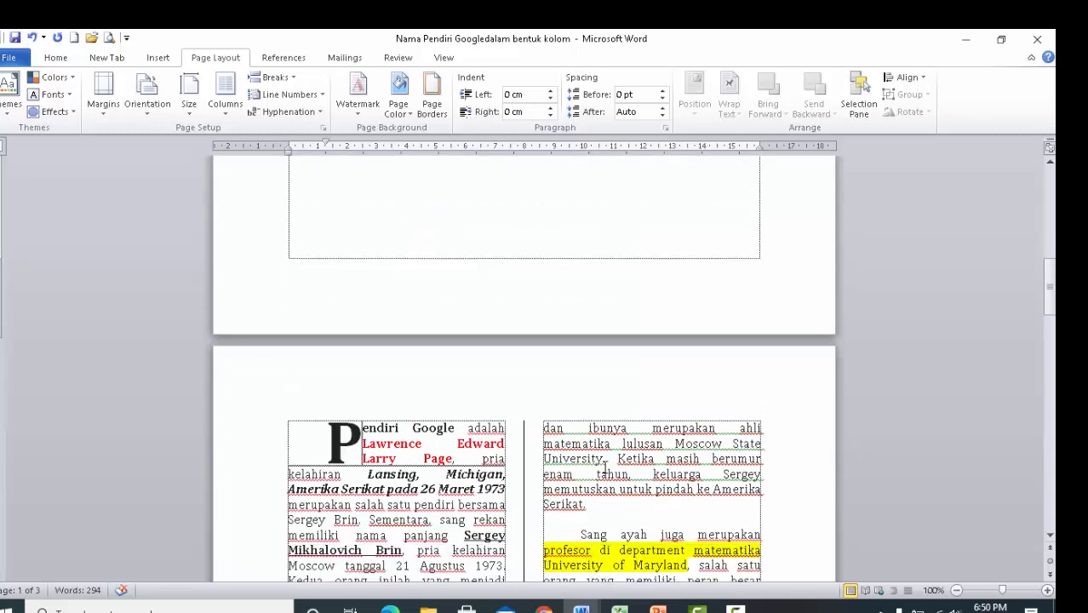
{"action": "scroll", "coordinate": [579, 471], "scroll_direction": "down", "scroll_amount": 8}
{"action": "scroll", "coordinate": [573, 471], "scroll_direction": "down", "scroll_amount": 12}
{"action": "scroll", "coordinate": [573, 471], "scroll_direction": "up", "scroll_amount": 6}
{"action": "scroll", "coordinate": [574, 471], "scroll_direction": "up", "scroll_amount": 16}
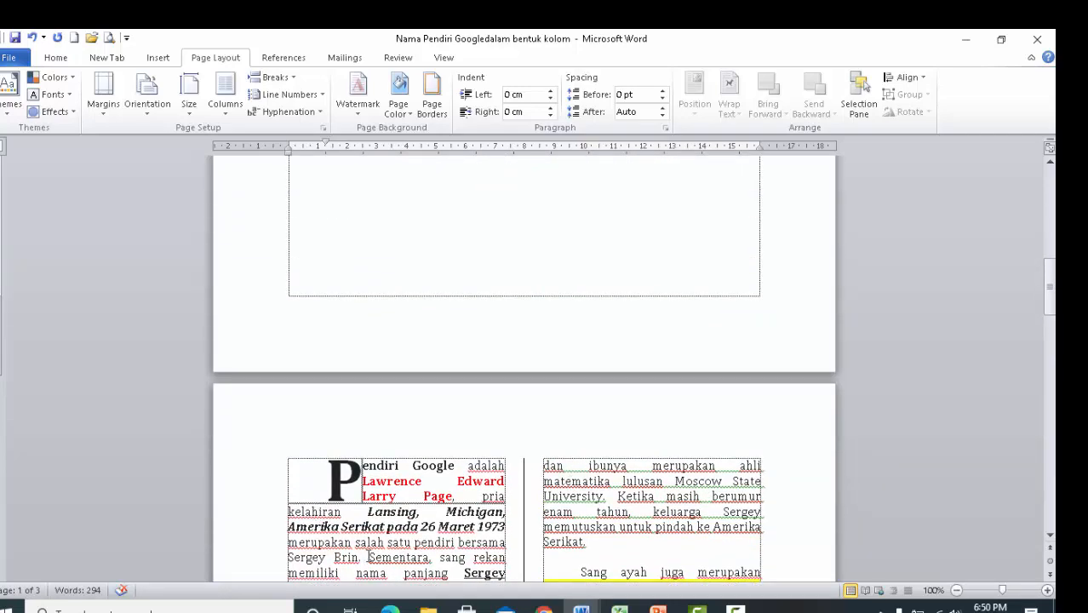
{"action": "scroll", "coordinate": [366, 557], "scroll_direction": "up", "scroll_amount": 14}
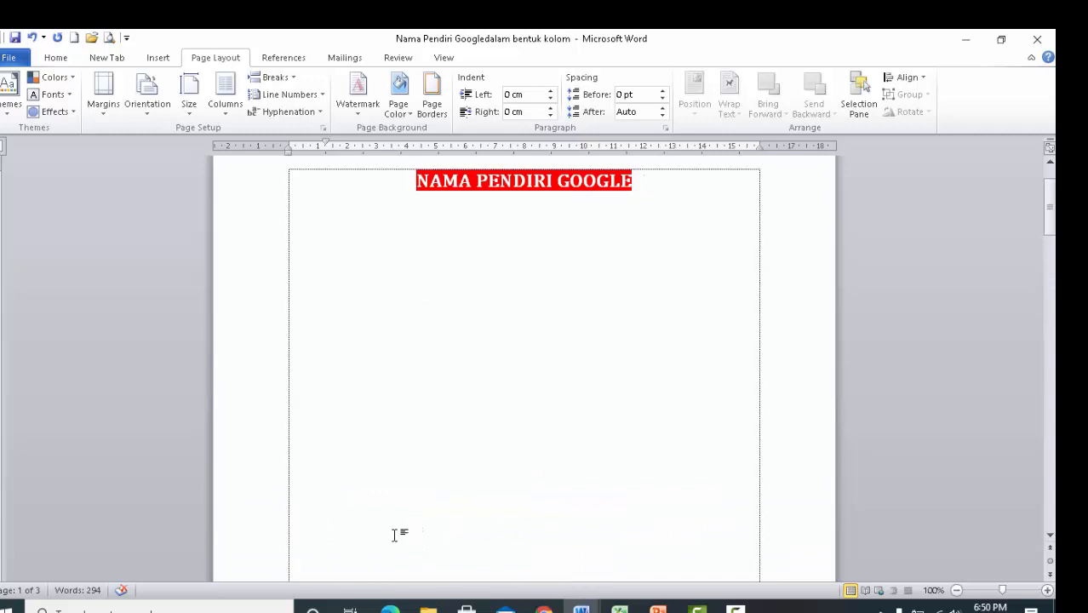
{"action": "scroll", "coordinate": [395, 534], "scroll_direction": "up", "scroll_amount": 2}
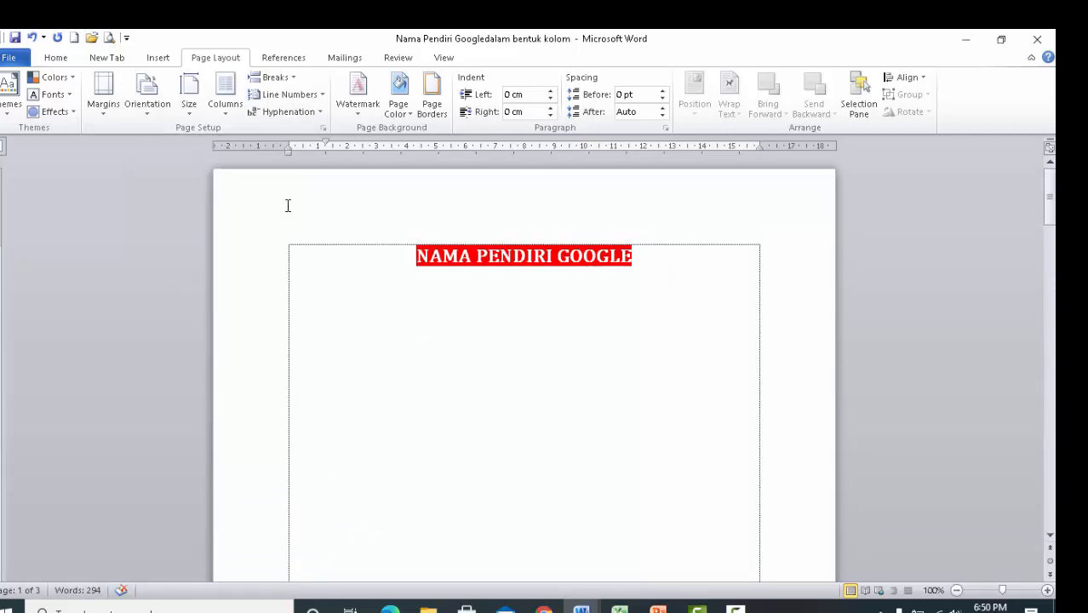
Insert a column break before the paragraph starting "Sementara, Sergey merupakan" so it begins in the next column.
{"action": "scroll", "coordinate": [412, 366], "scroll_direction": "down", "scroll_amount": 14}
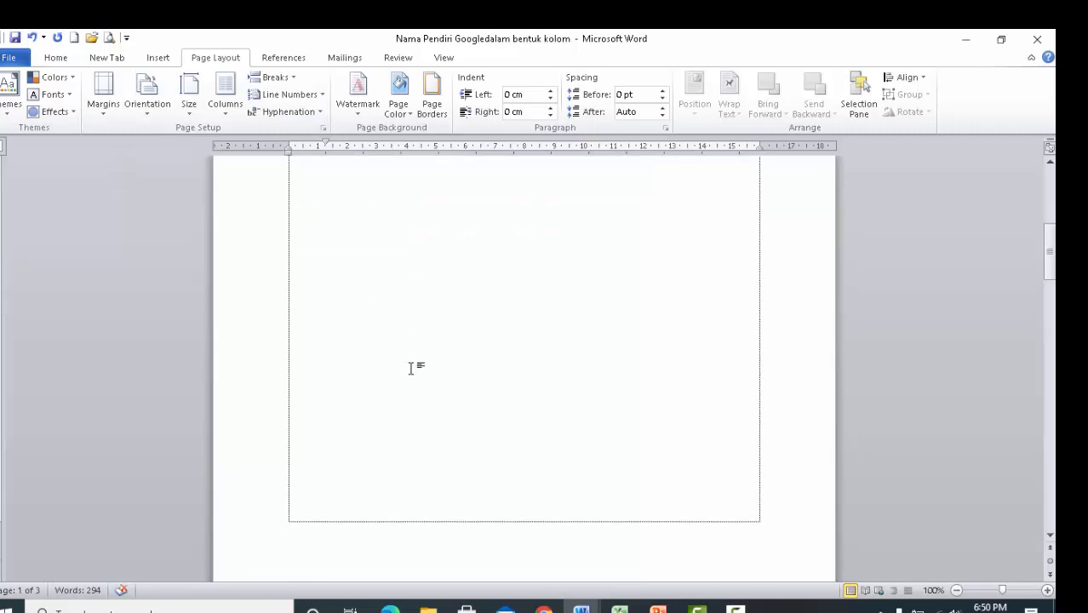
{"action": "scroll", "coordinate": [413, 368], "scroll_direction": "down", "scroll_amount": 4}
{"action": "left_click", "coordinate": [416, 378]}
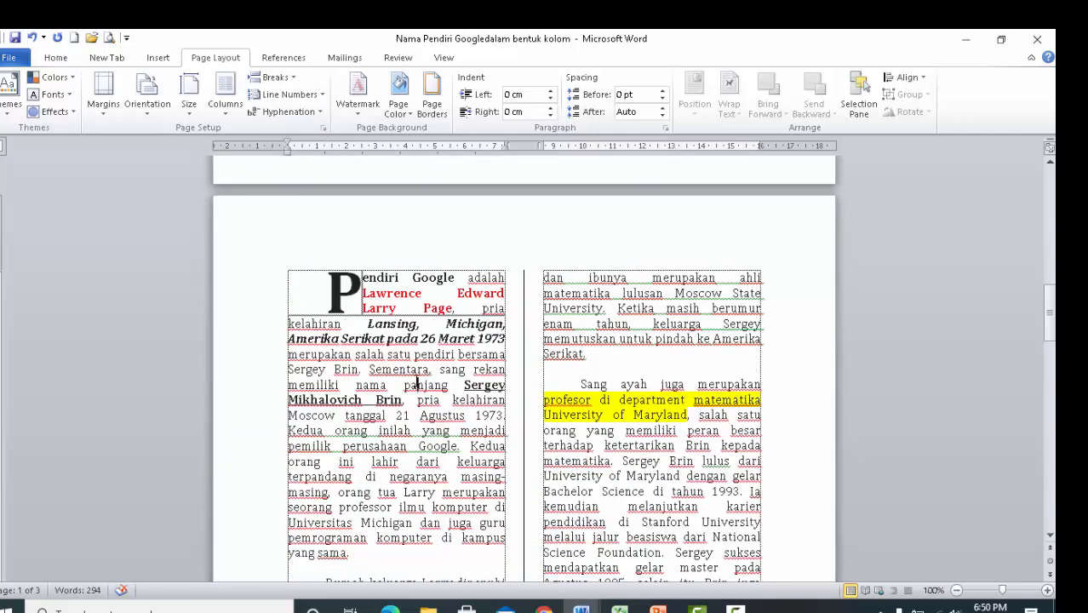
{"action": "scroll", "coordinate": [417, 385], "scroll_direction": "down", "scroll_amount": 2}
{"action": "scroll", "coordinate": [418, 385], "scroll_direction": "down", "scroll_amount": 3}
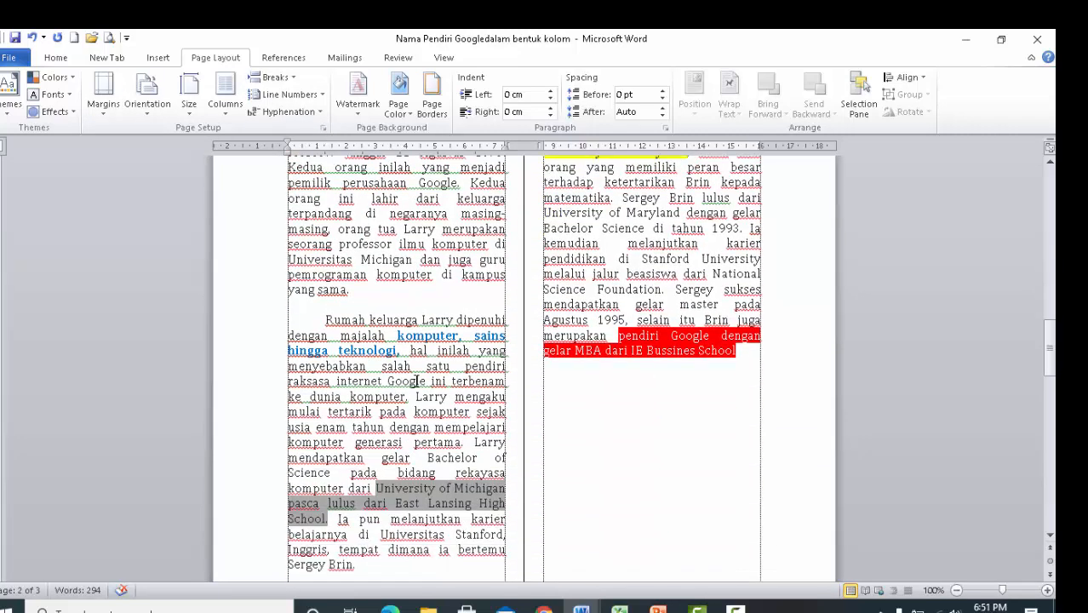
{"action": "scroll", "coordinate": [415, 381], "scroll_direction": "down", "scroll_amount": 6}
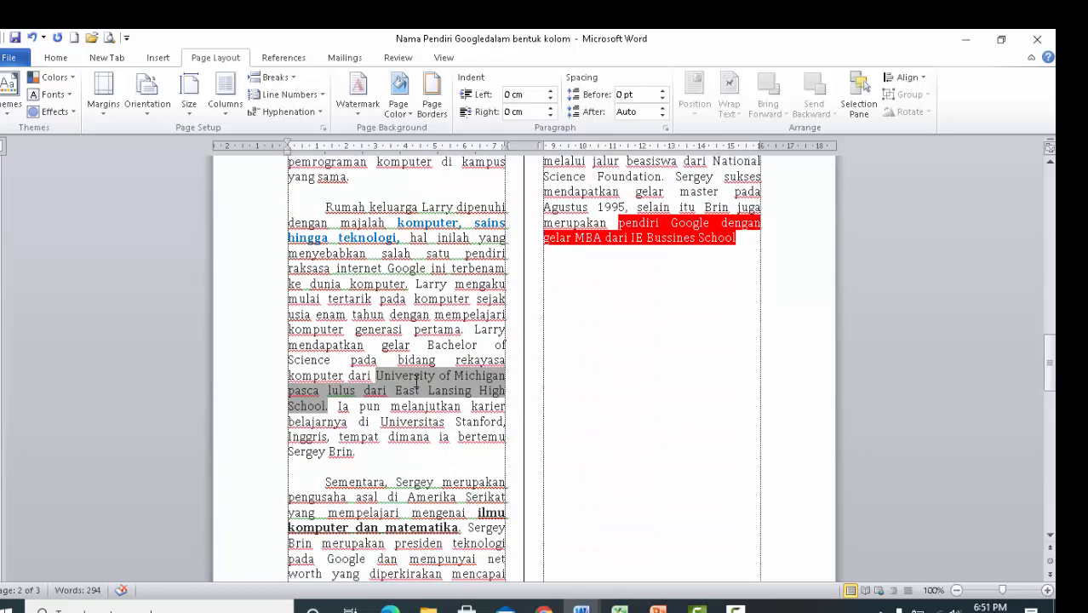
{"action": "scroll", "coordinate": [613, 280], "scroll_direction": "up", "scroll_amount": 11}
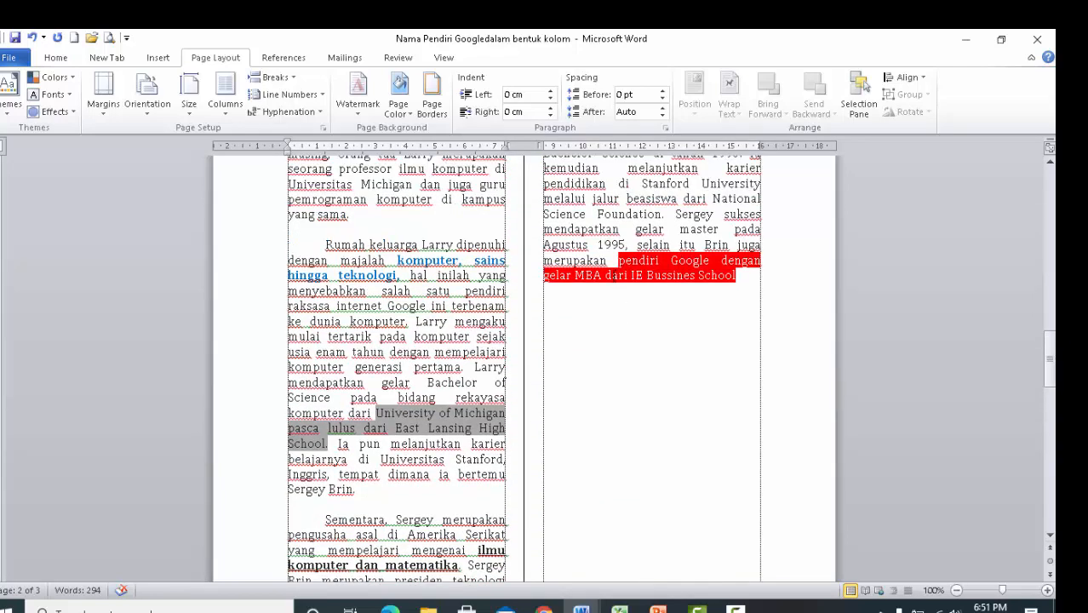
{"action": "scroll", "coordinate": [613, 277], "scroll_direction": "down", "scroll_amount": 11}
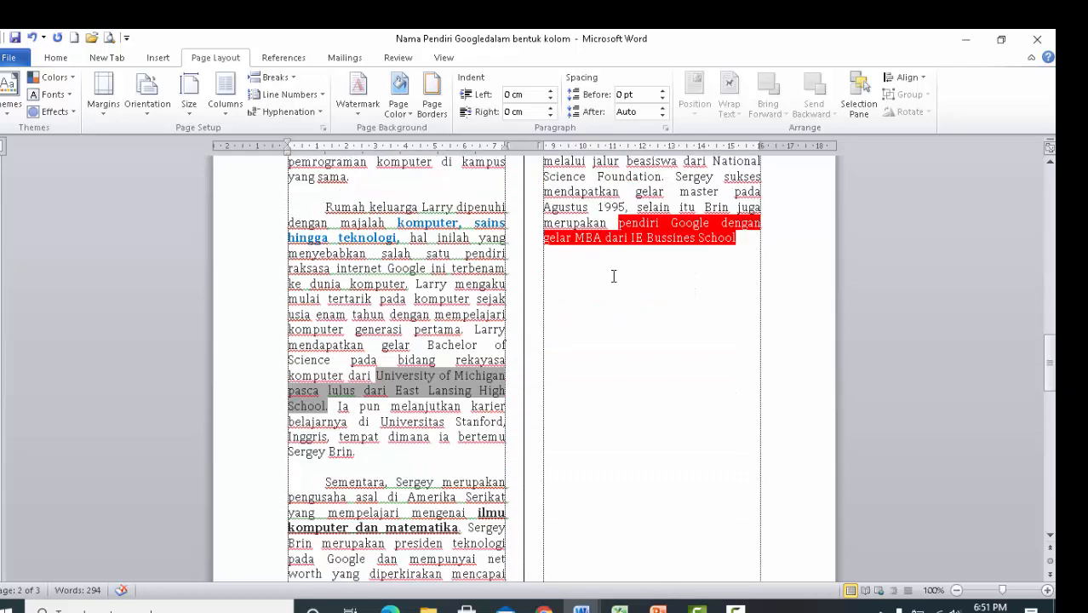
{"action": "left_click", "coordinate": [325, 367]}
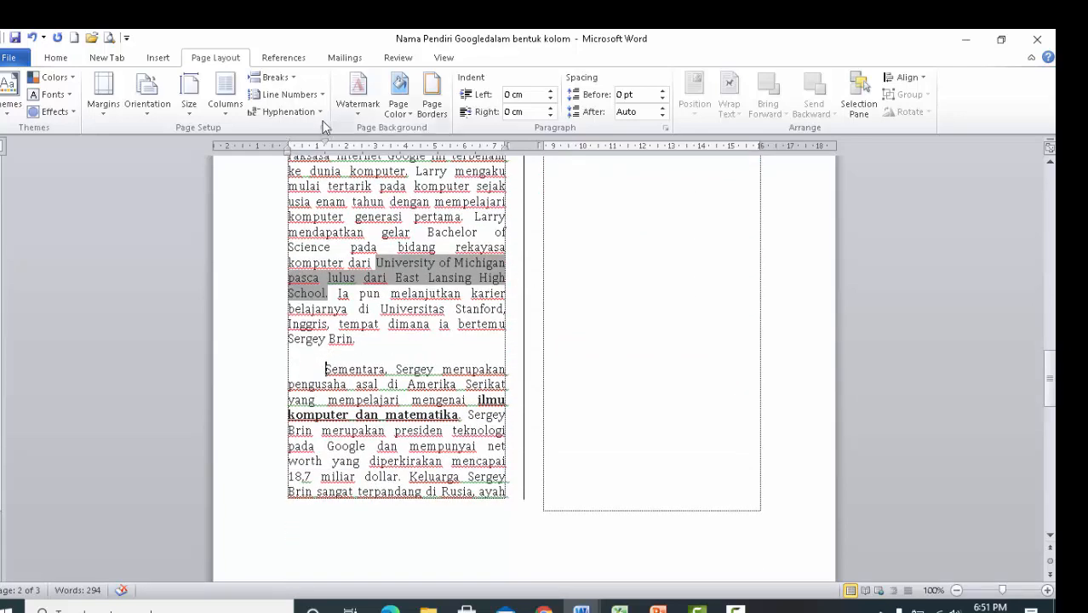
{"action": "left_click", "coordinate": [274, 78]}
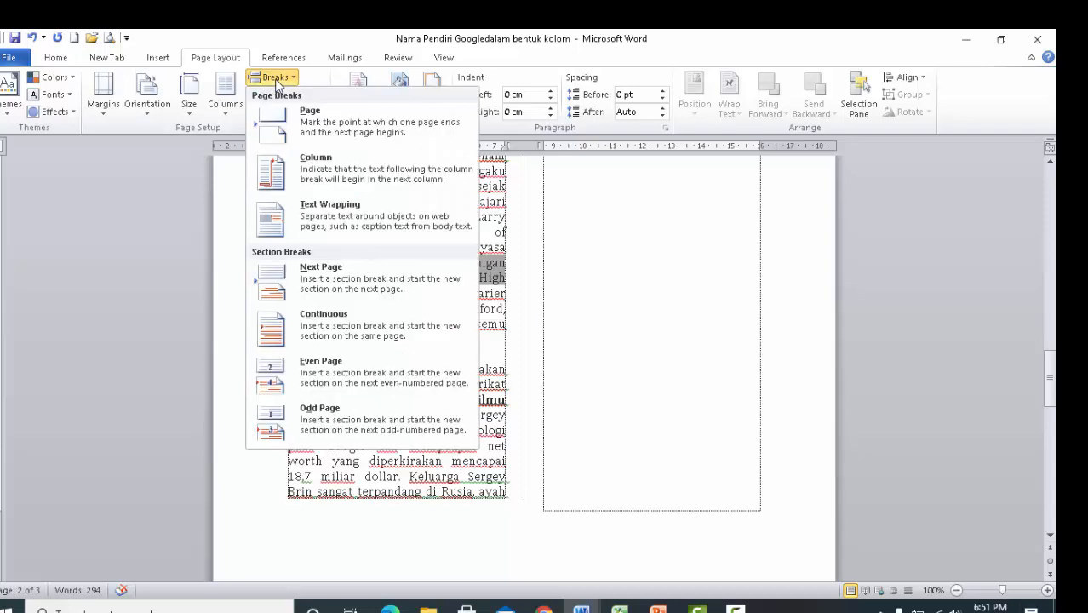
{"action": "left_click", "coordinate": [321, 159]}
Review the two-column page and switch to the document "MENGATUR TATA LETAK HALAMAN DENGAN TAB PAGE LAYOUT", showing its Size and Columns table rows.
{"action": "scroll", "coordinate": [562, 334], "scroll_direction": "down", "scroll_amount": 8}
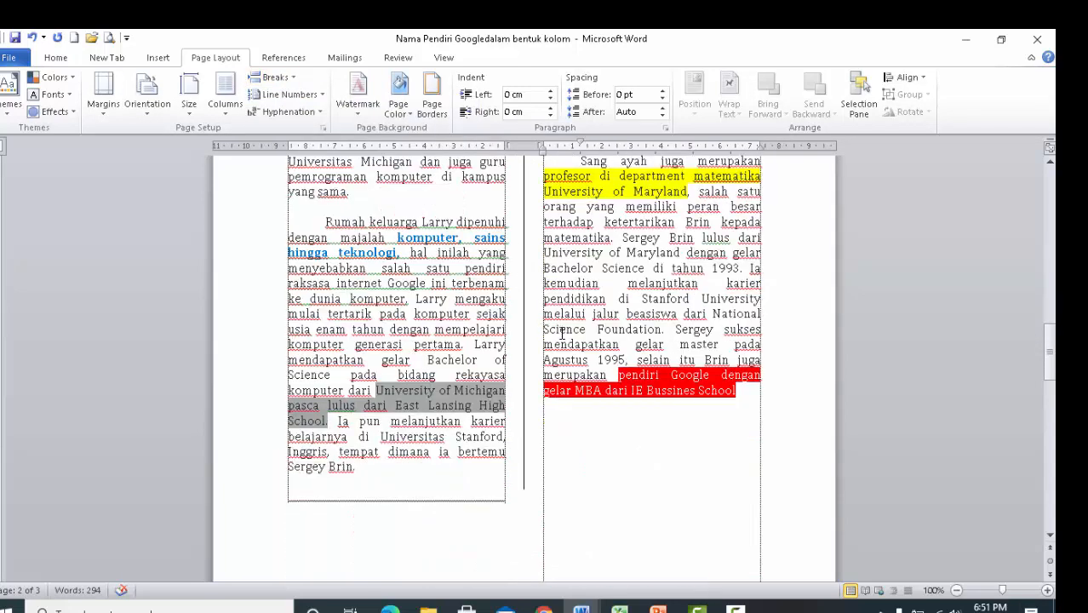
{"action": "scroll", "coordinate": [562, 333], "scroll_direction": "up", "scroll_amount": 6}
{"action": "scroll", "coordinate": [562, 334], "scroll_direction": "up", "scroll_amount": 5}
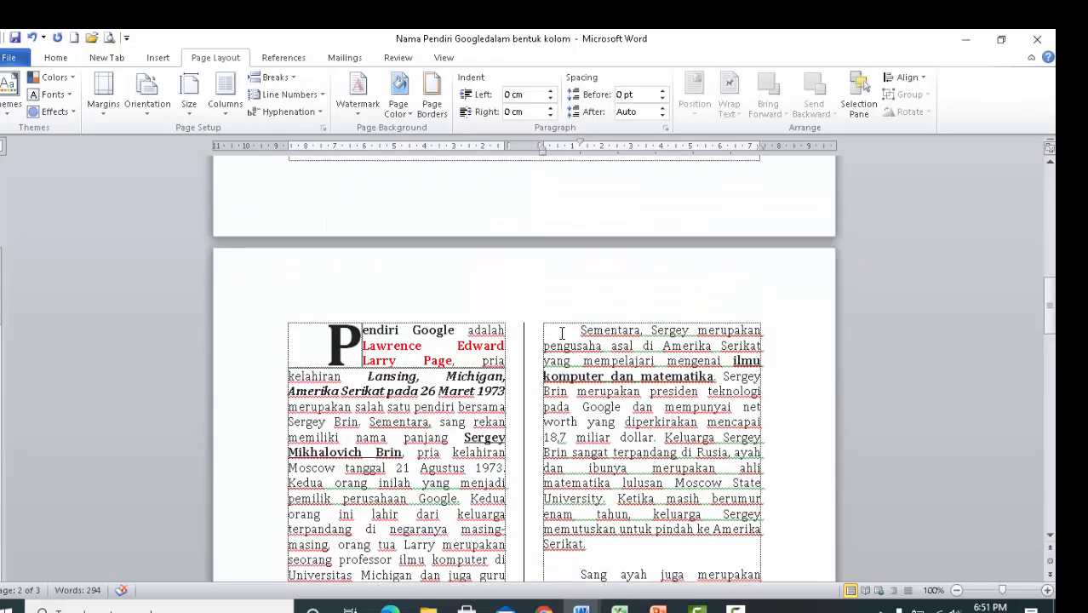
{"action": "scroll", "coordinate": [562, 334], "scroll_direction": "up", "scroll_amount": 5}
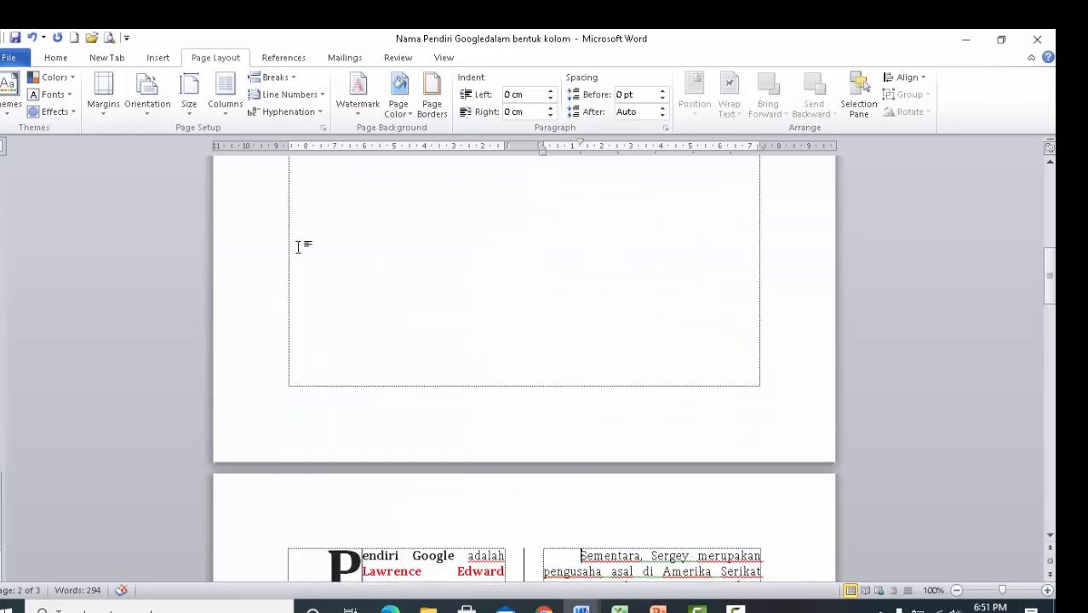
{"action": "mouse_move", "coordinate": [581, 609]}
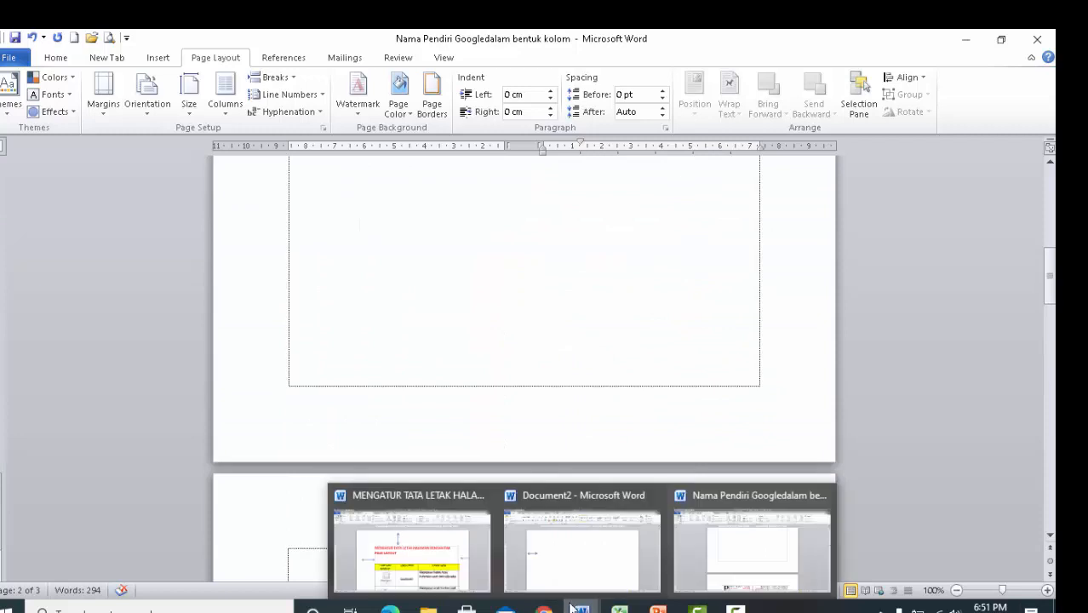
{"action": "left_click", "coordinate": [461, 577]}
{"action": "scroll", "coordinate": [357, 395], "scroll_direction": "down", "scroll_amount": 5}
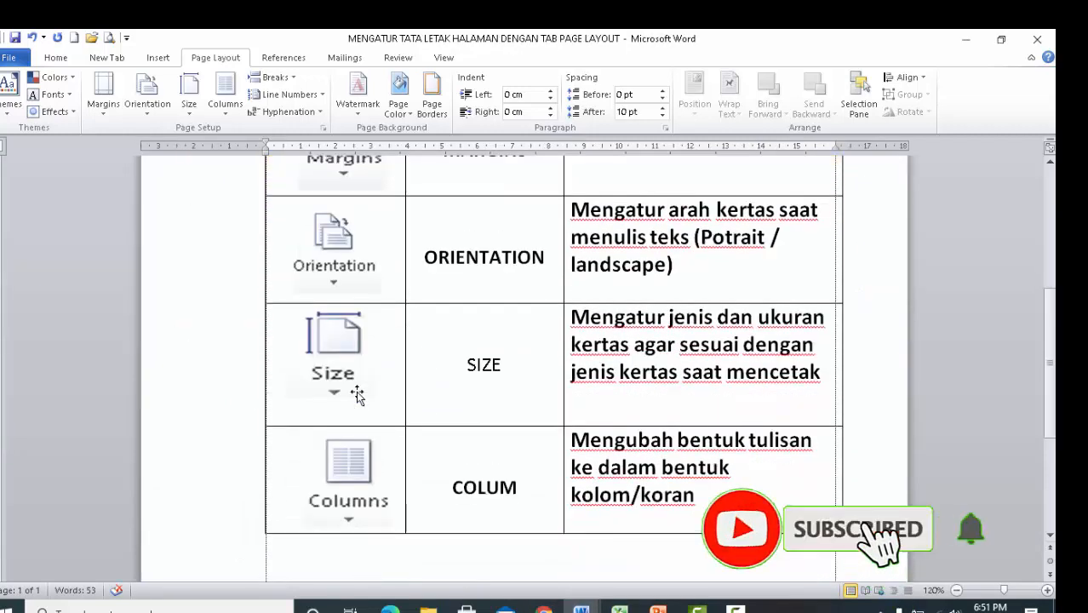